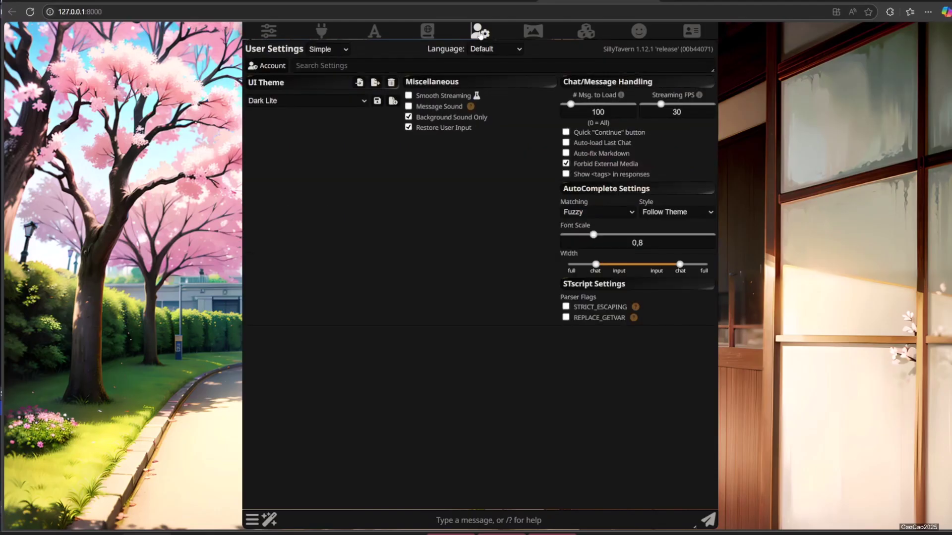
- Switch the user settings to Advanced mode, enable MovingUI, and close the settings
left_click(324, 49)
left_click(325, 76)
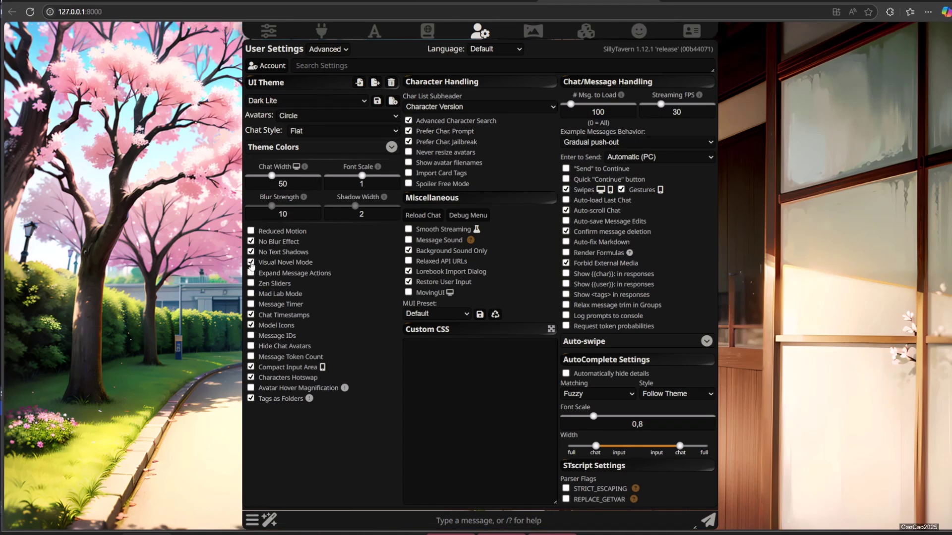
left_click(409, 292)
left_click(332, 115)
left_click(332, 115)
left_click(181, 293)
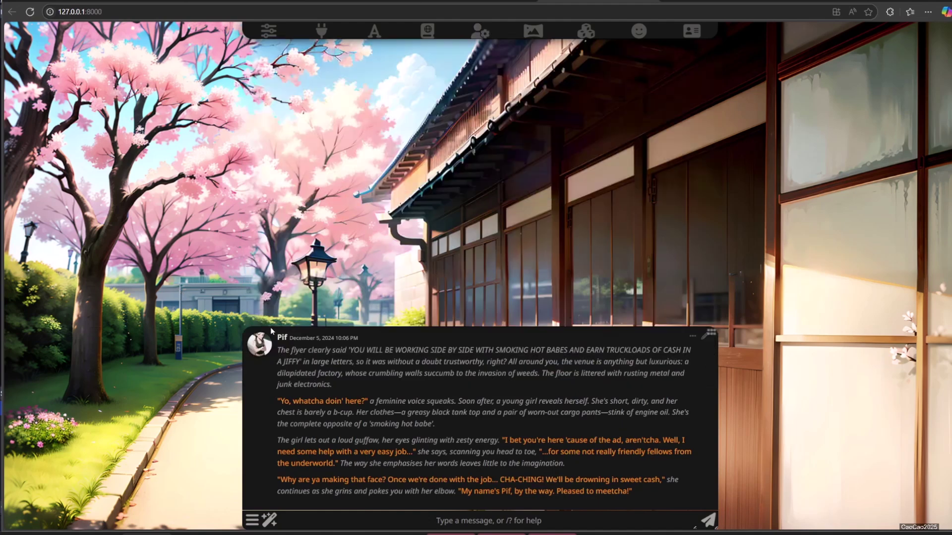
- Send the message "Hello" to Pif in the chat and open that message for editing
left_click(314, 519)
type("H")
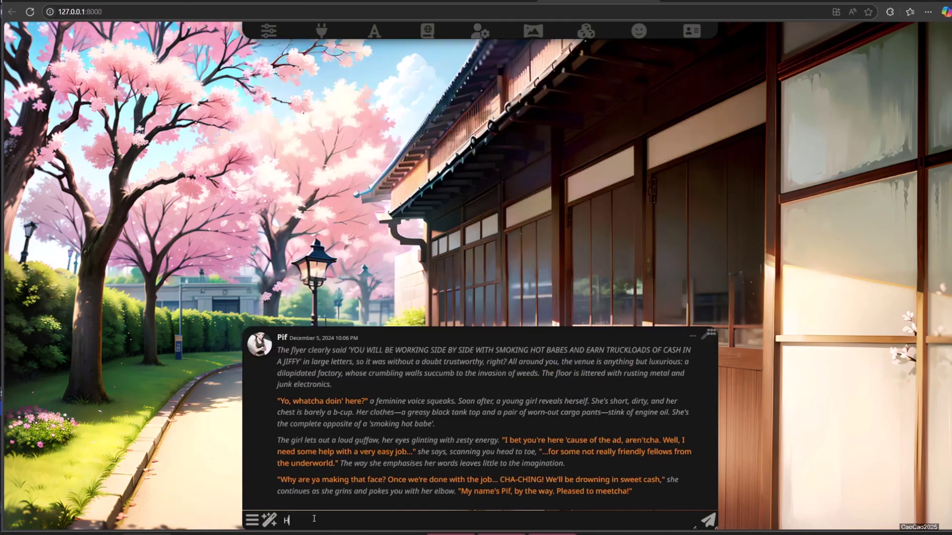
type("ello")
key("Return")
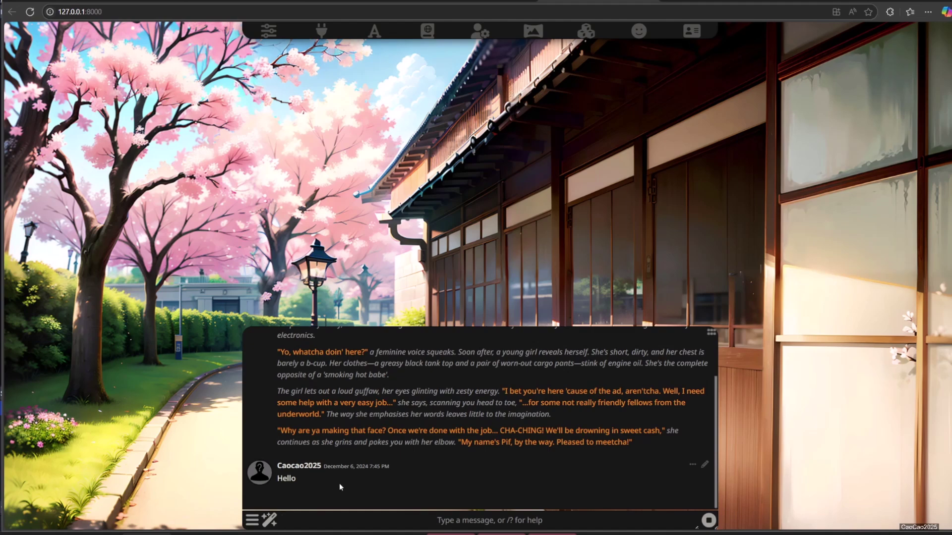
key("ctrl+Up")
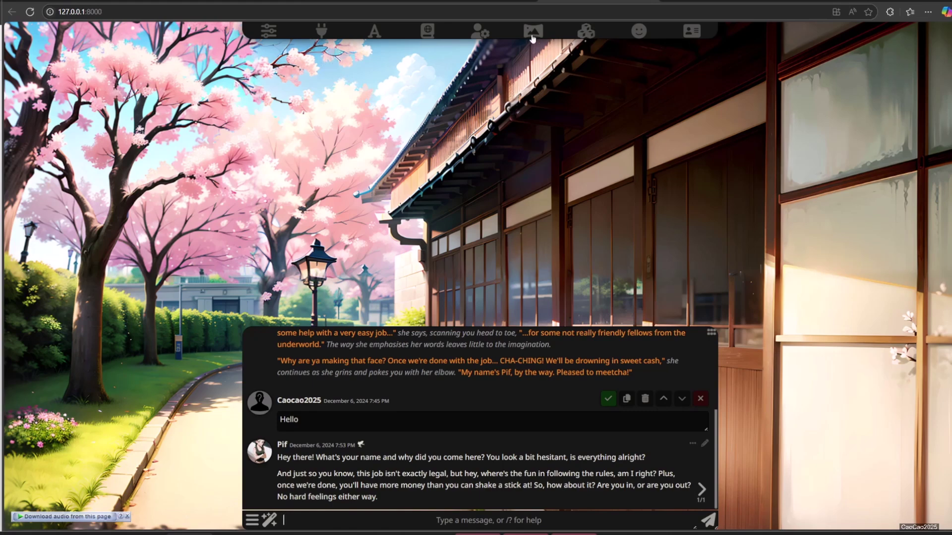
- Open the Character Expressions extension settings and look through the Default / Fallback Expression choices
left_click(589, 37)
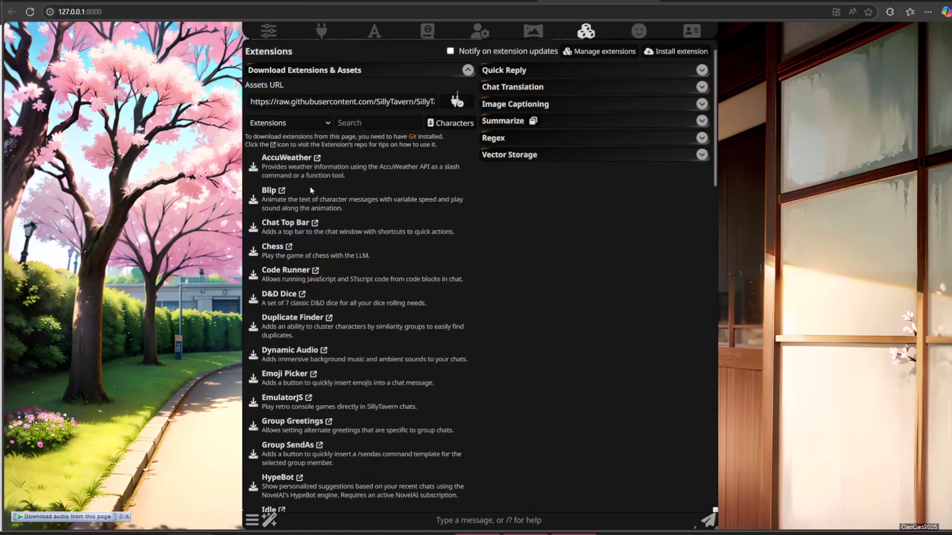
scroll(308, 223, "down", 12)
scroll(293, 254, "down", 4)
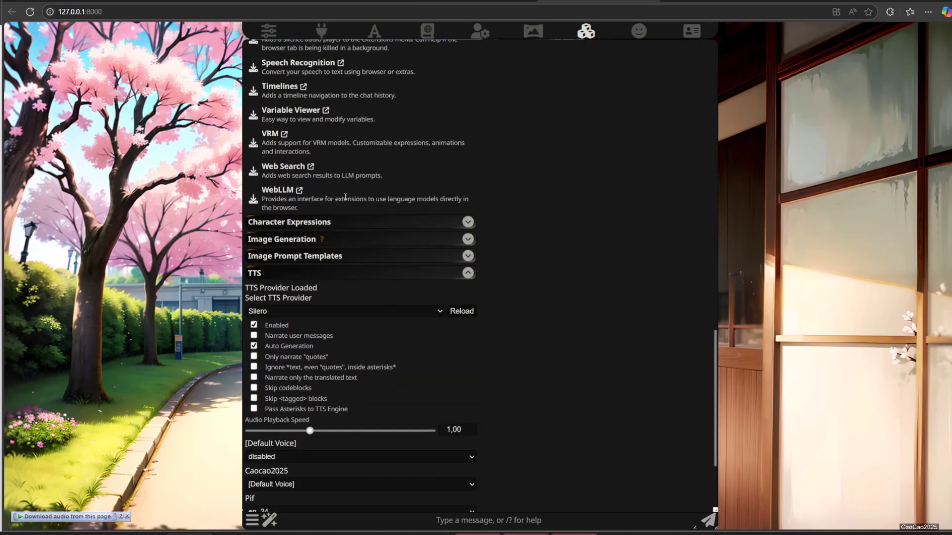
left_click(290, 223)
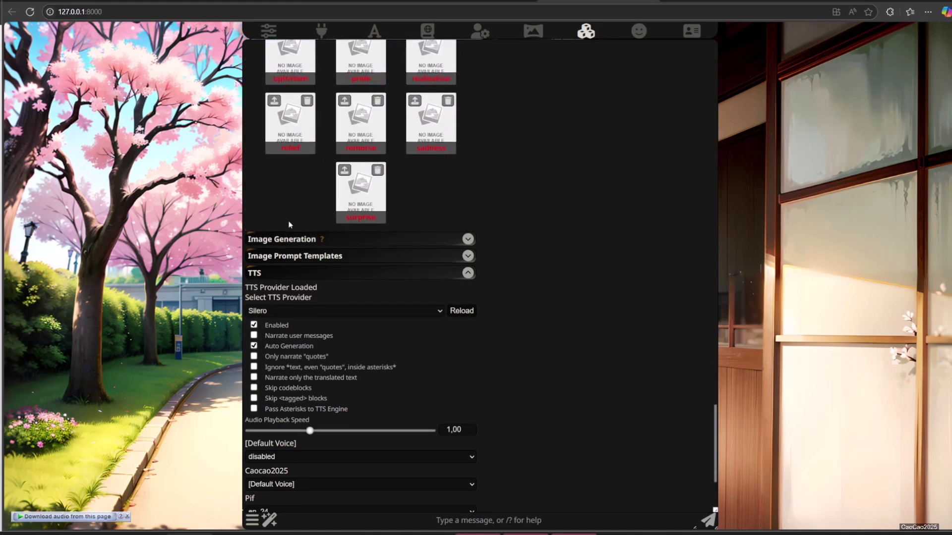
scroll(290, 224, "up", 12)
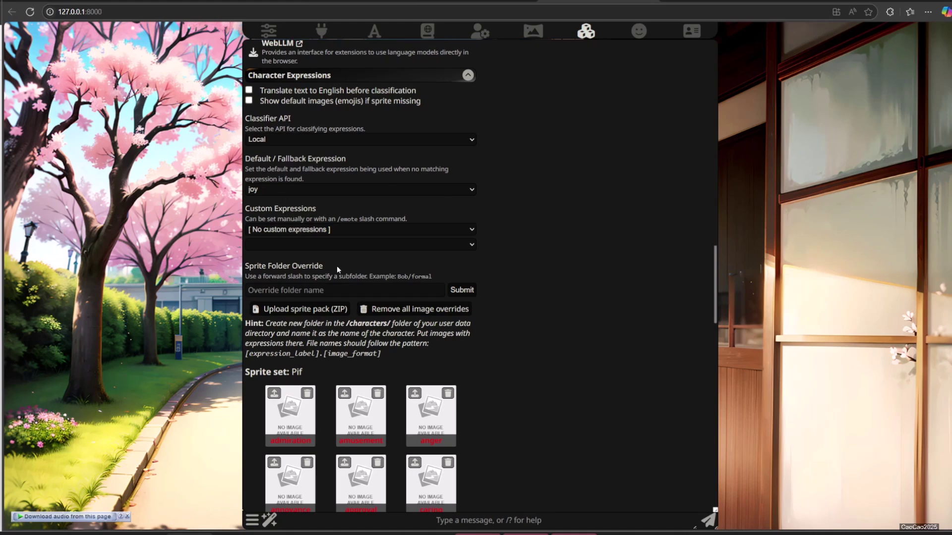
left_click(294, 189)
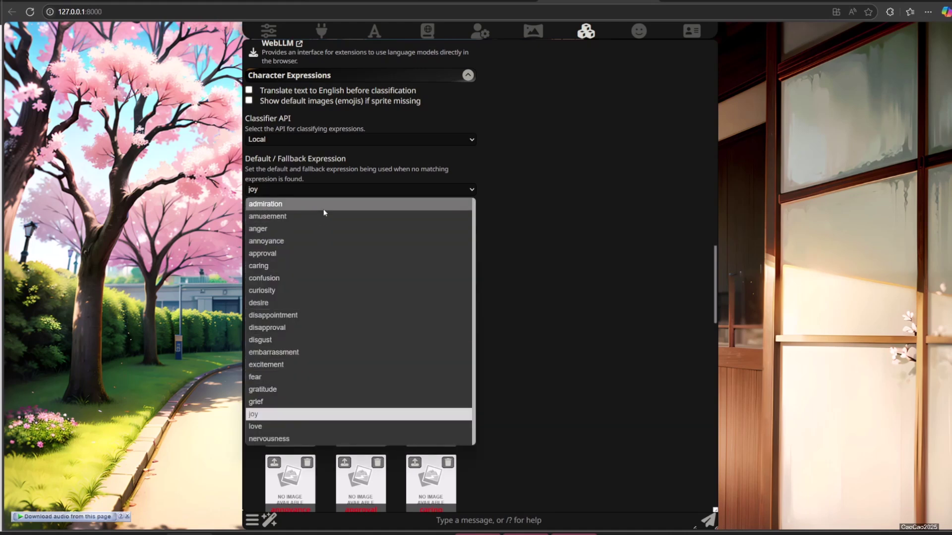
left_click(541, 306)
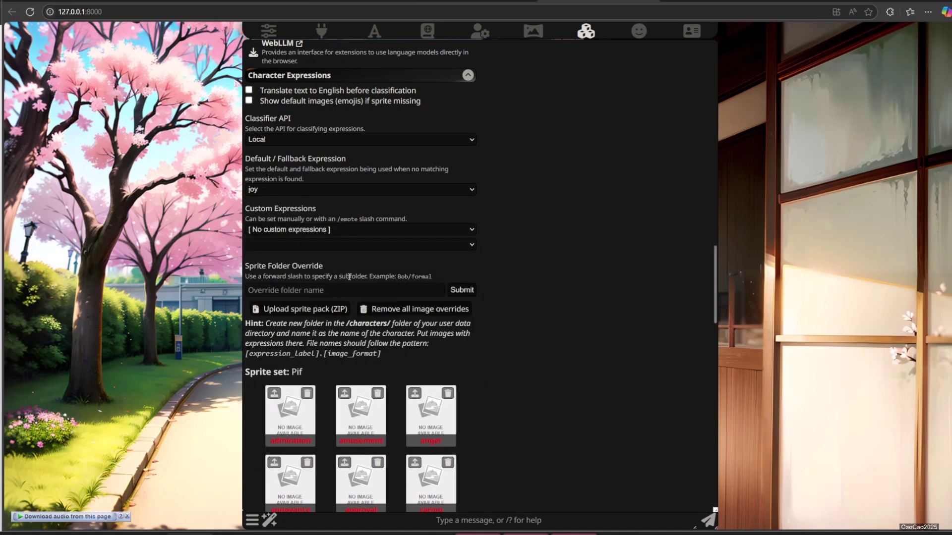
- Upload admiration.png, amusement.png and anger.png to the matching expression slots of Pif's sprite set
scroll(319, 399, "down", 3)
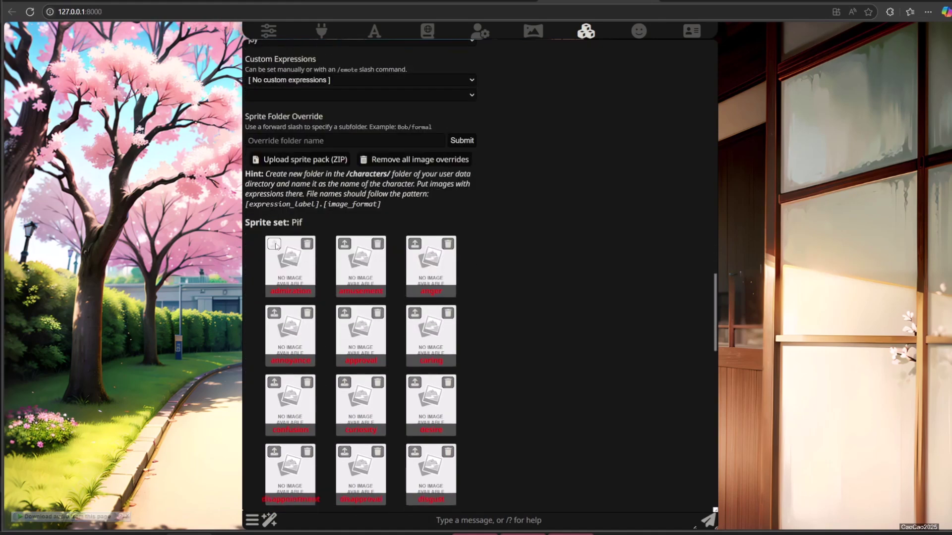
left_click(274, 243)
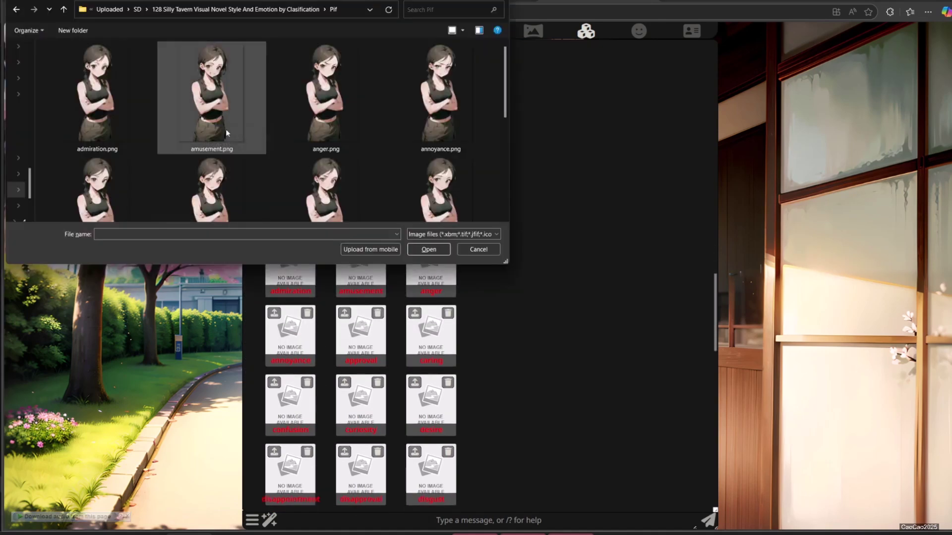
double_click(101, 99)
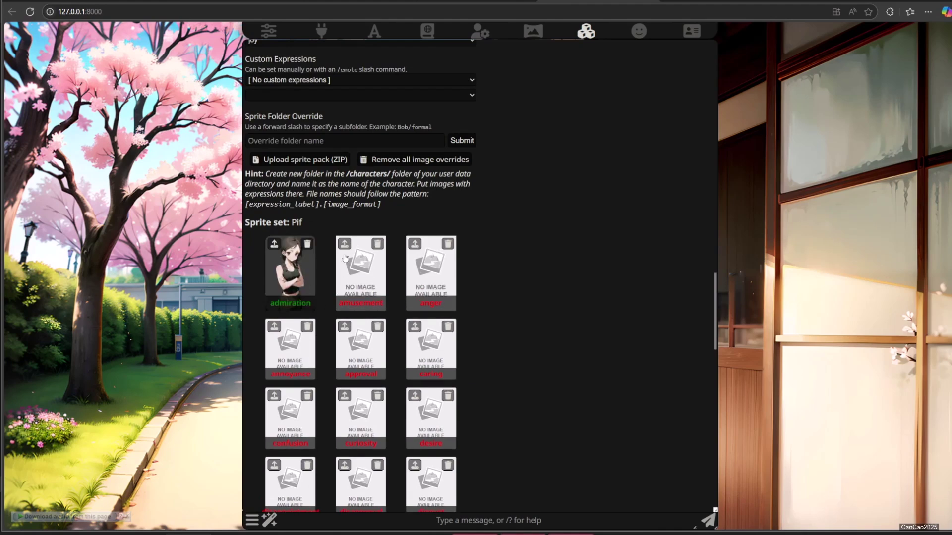
left_click(345, 244)
double_click(218, 111)
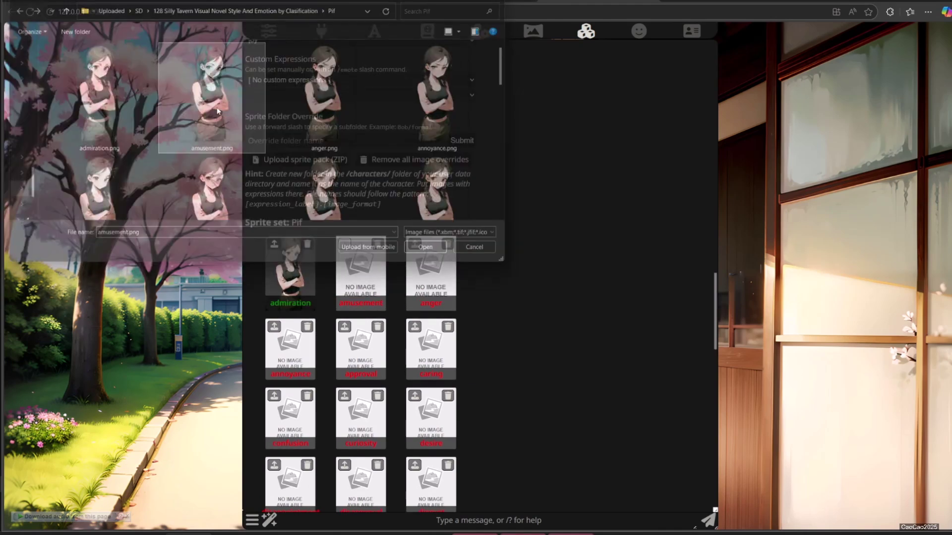
left_click(415, 244)
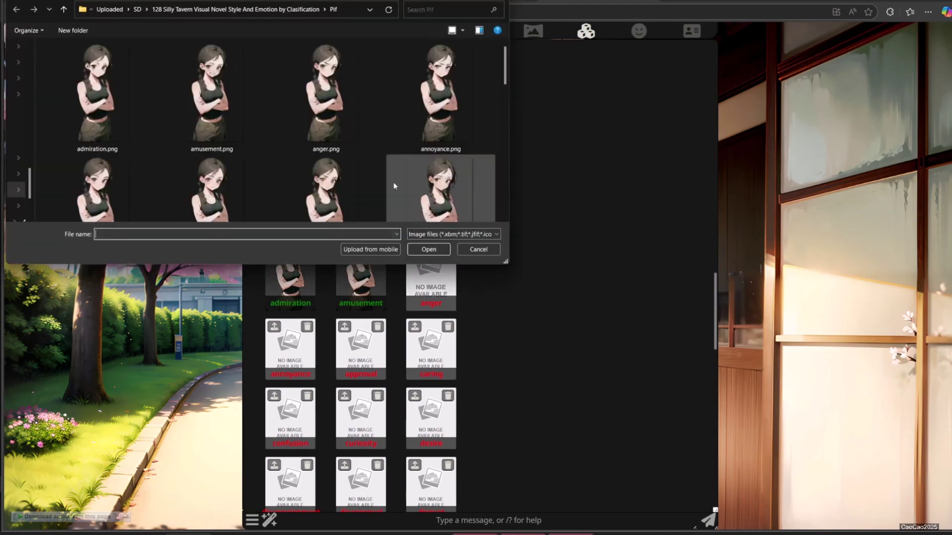
double_click(341, 122)
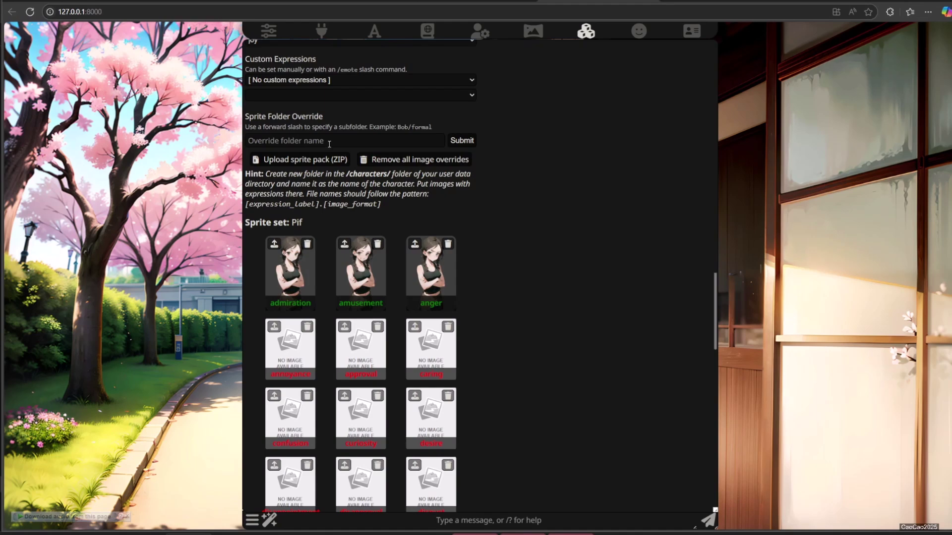
- Upload annoyance.png, approval.png and caring.png to the matching expression slots of Pif's sprite set
left_click(274, 326)
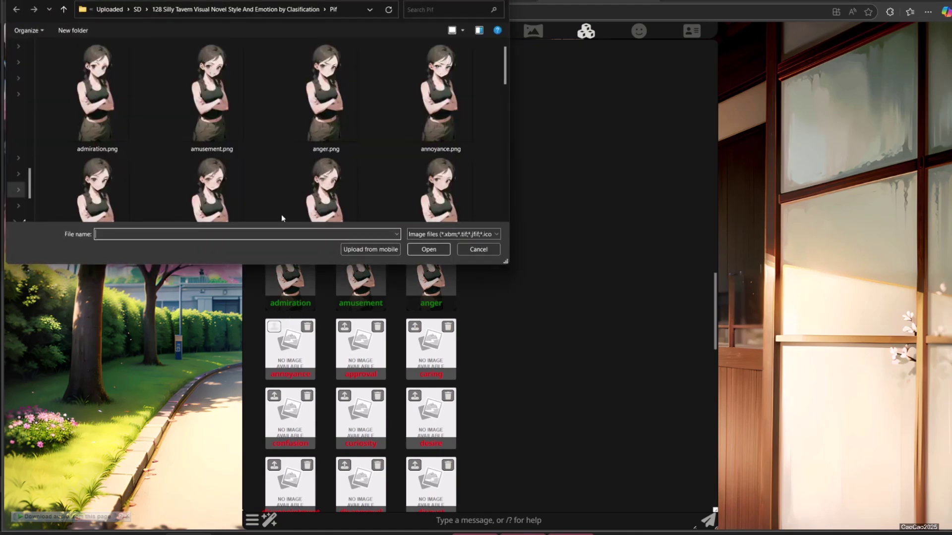
double_click(427, 99)
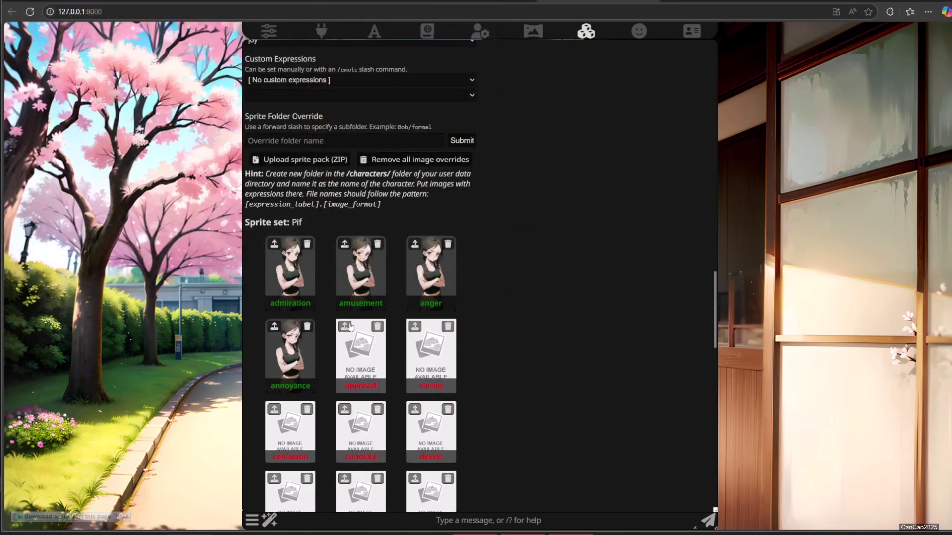
left_click(346, 326)
scroll(340, 166, "down", 1)
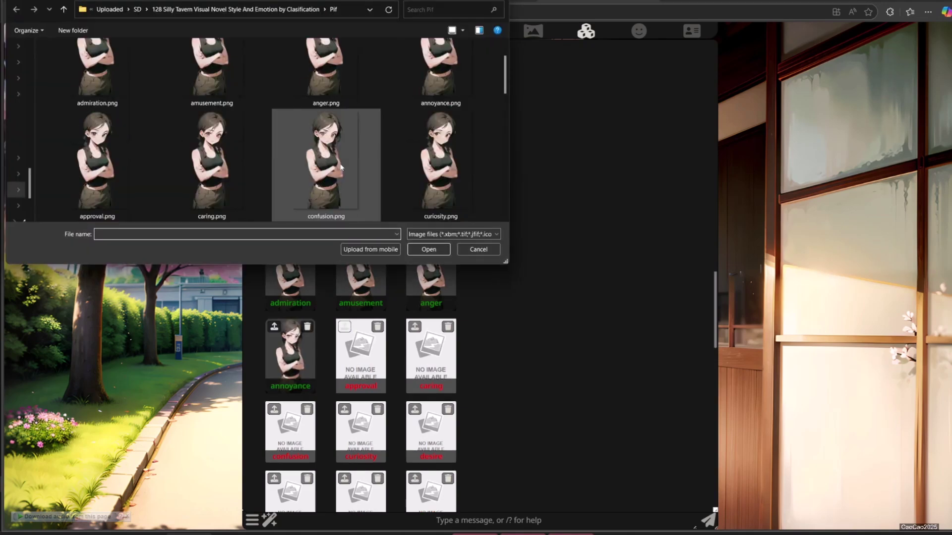
double_click(113, 174)
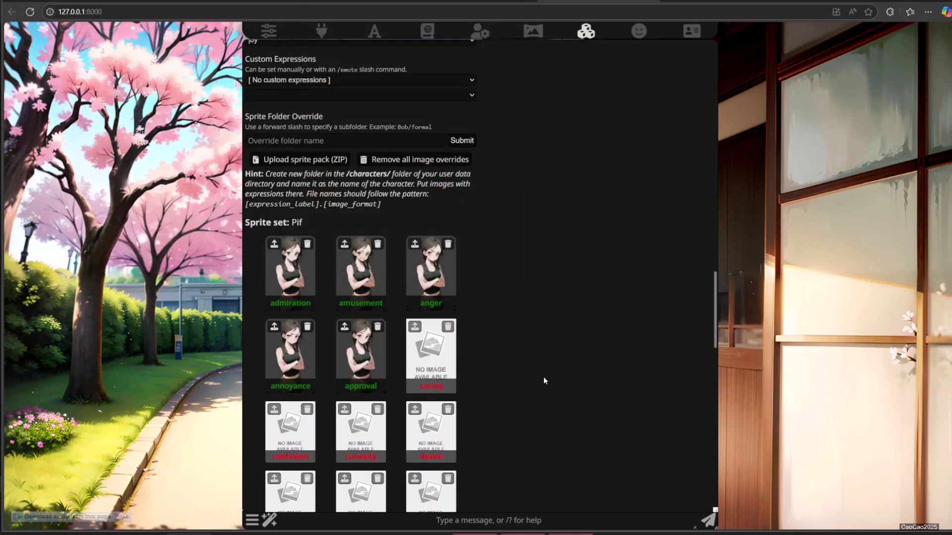
left_click(414, 326)
scroll(260, 187, "down", 1)
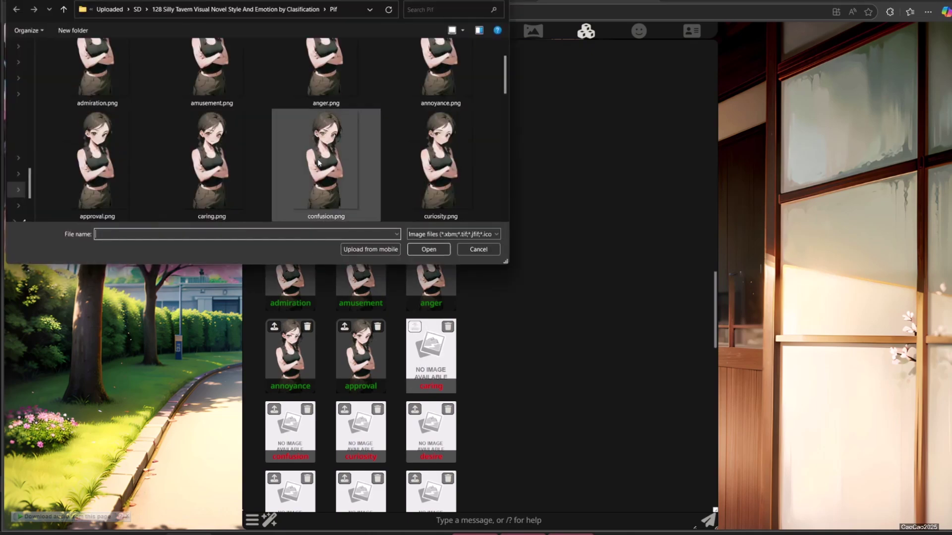
double_click(257, 174)
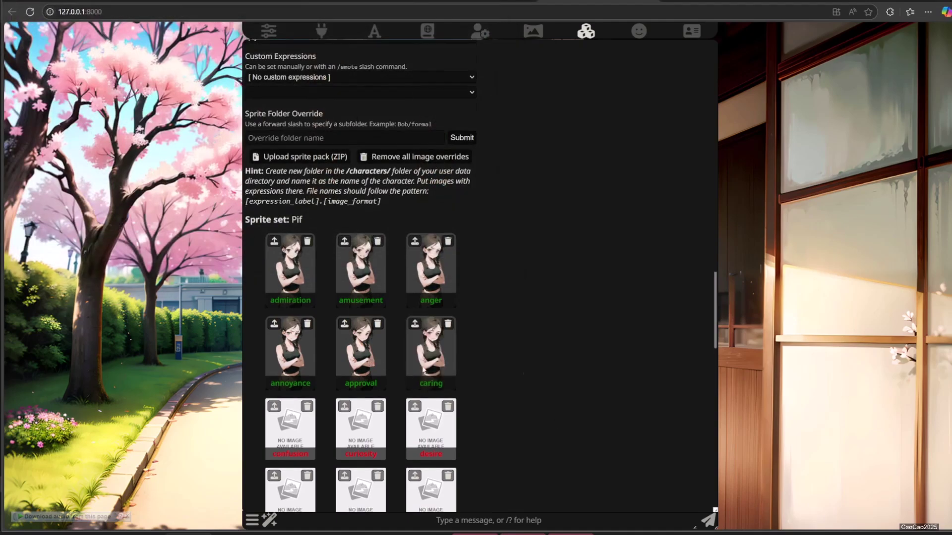
scroll(362, 367, "down", 2)
scroll(361, 367, "down", 2)
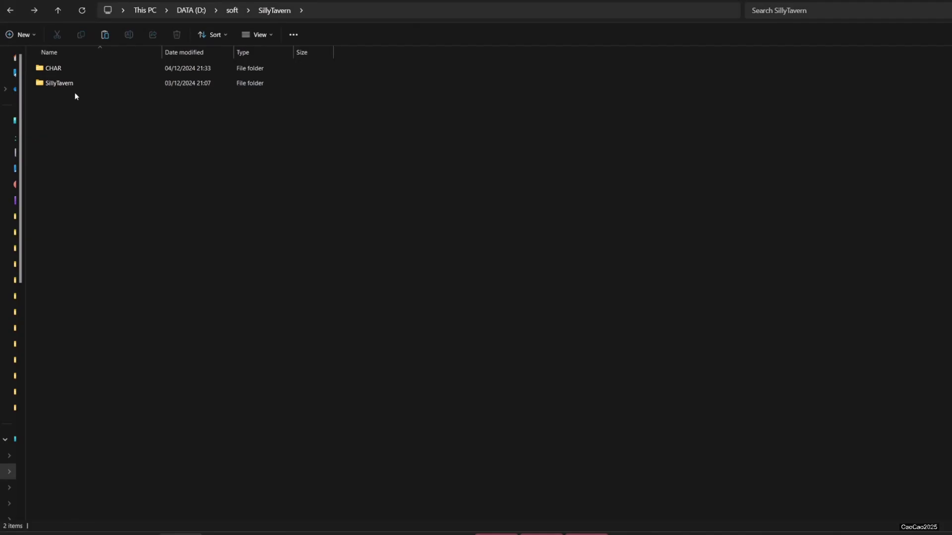
- In File Explorer, open Pif's sprite folder under SillyTavern\data\default-user\characters and enlarge its image thumbnails
double_click(70, 83)
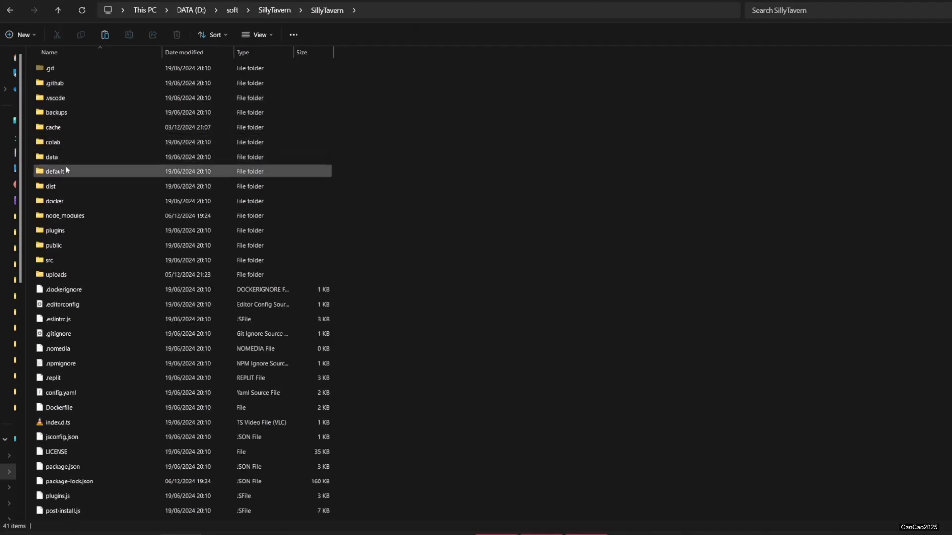
double_click(56, 159)
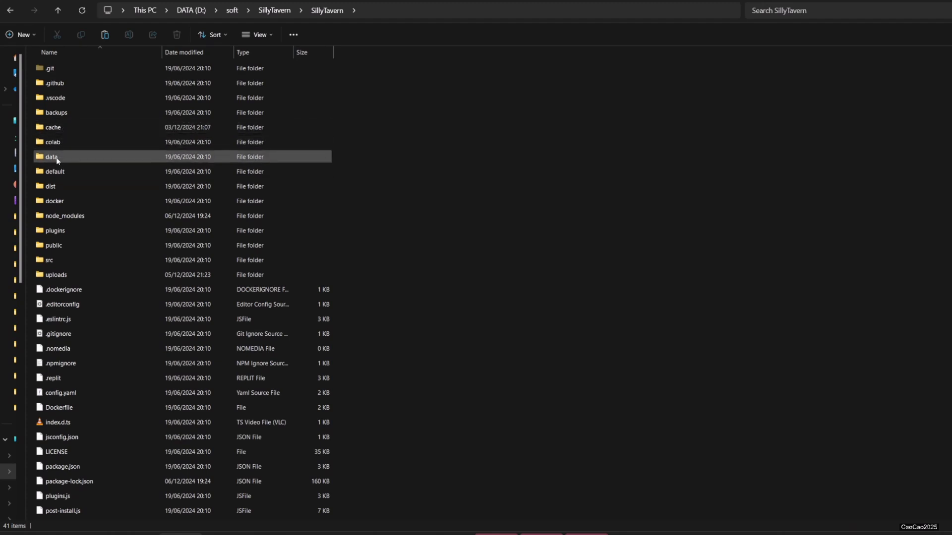
double_click(73, 87)
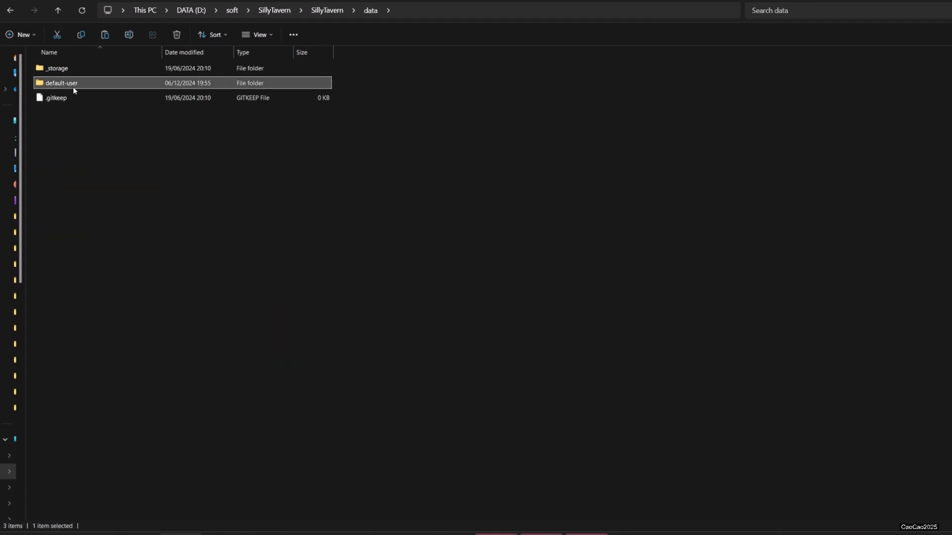
double_click(72, 113)
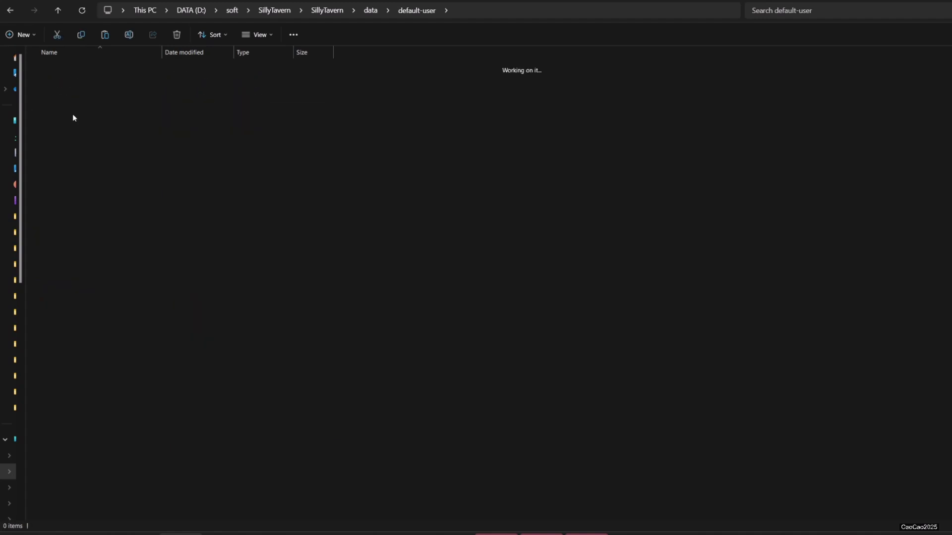
double_click(56, 80)
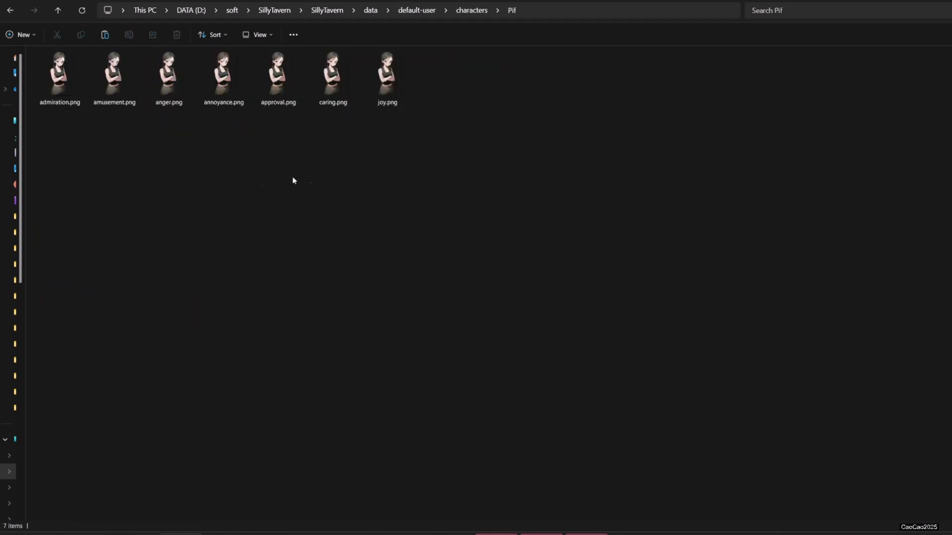
right_click(189, 188)
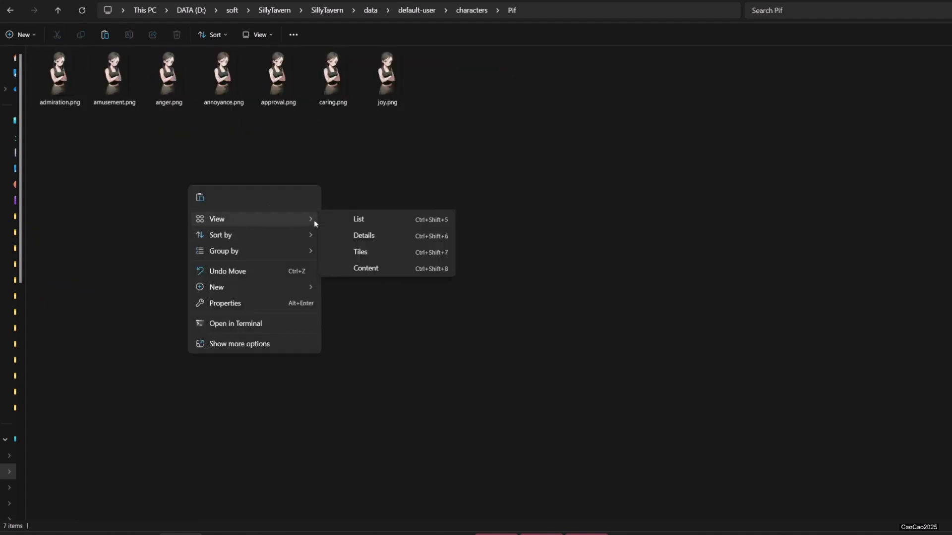
left_click(338, 224)
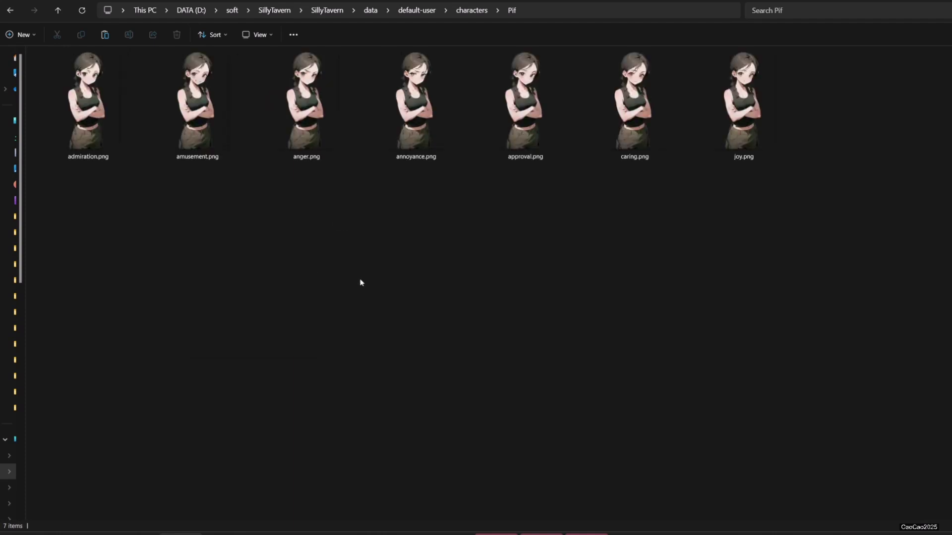
- Copy all images from the source Pif folder into SillyTavern's characters\Pif folder, replacing the files with the same names
key("alt+Tab")
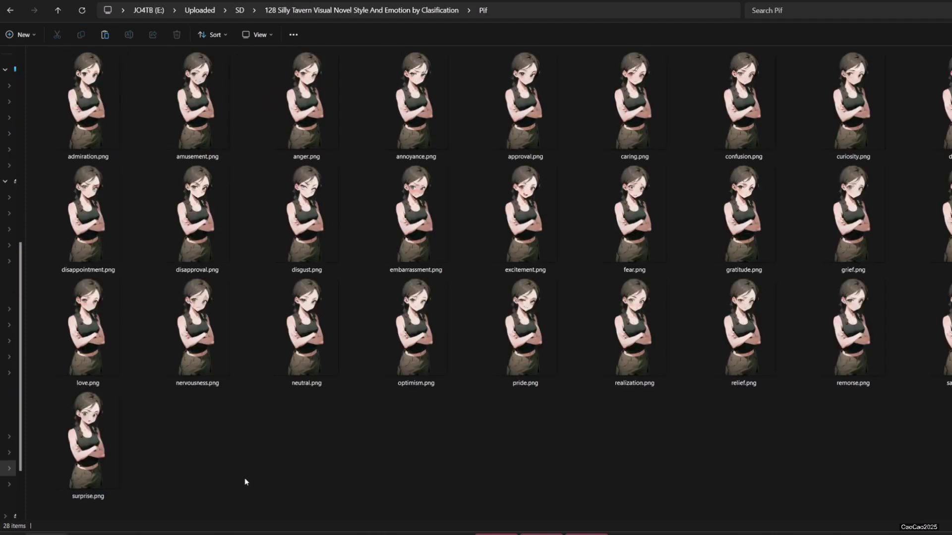
key("ctrl+a")
key("ctrl+c")
key("alt+Tab")
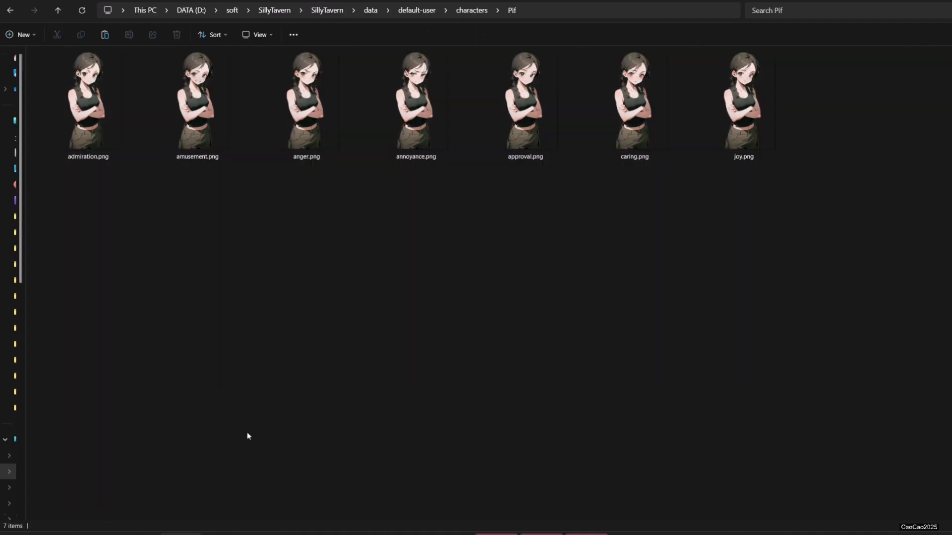
key("ctrl+v")
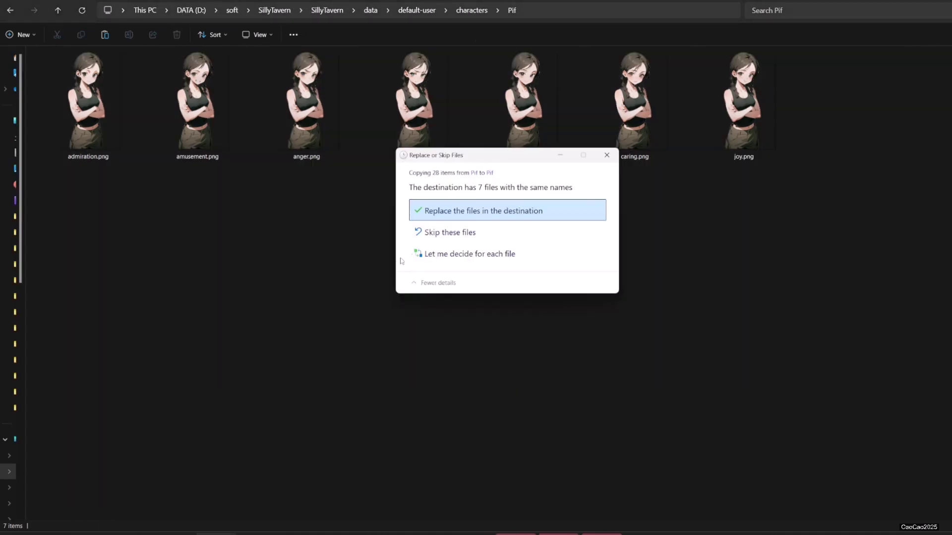
left_click(457, 212)
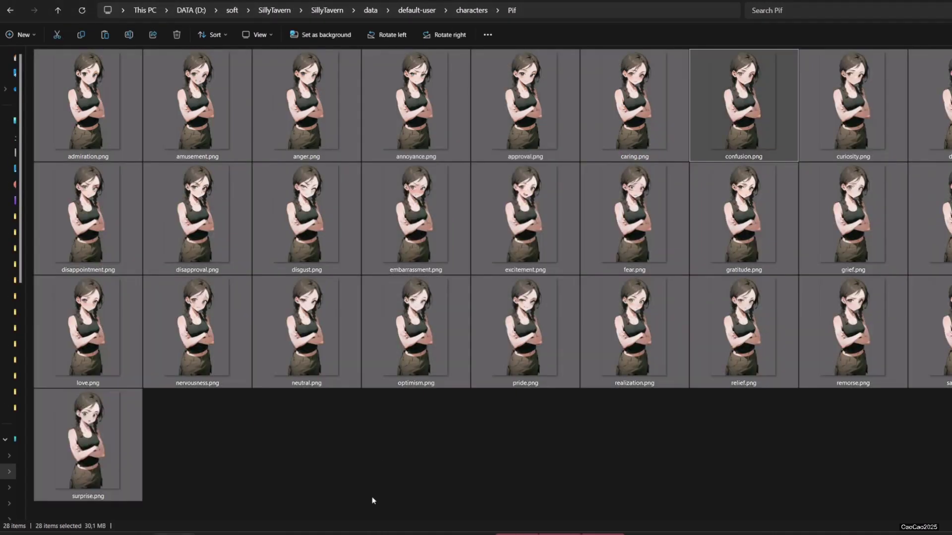
left_click(374, 500)
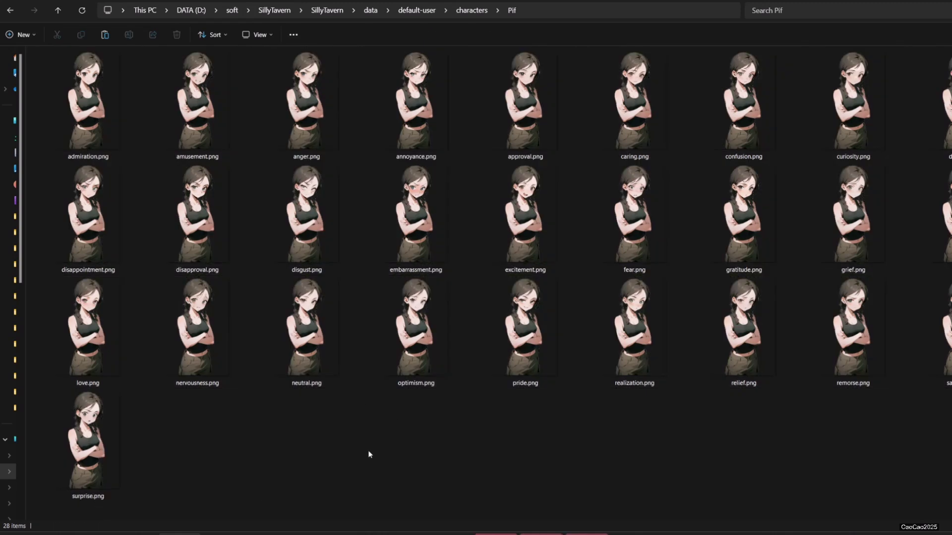
key("alt+Tab")
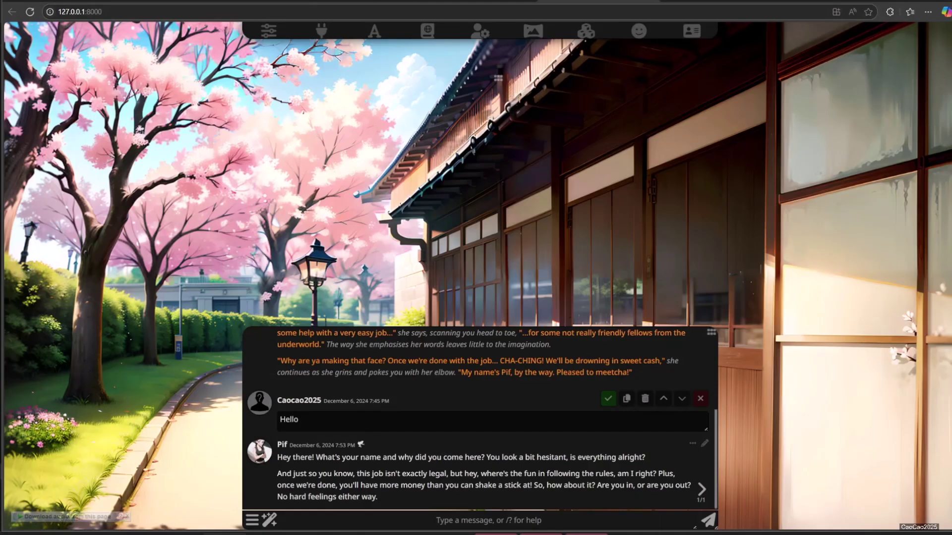
left_click(30, 11)
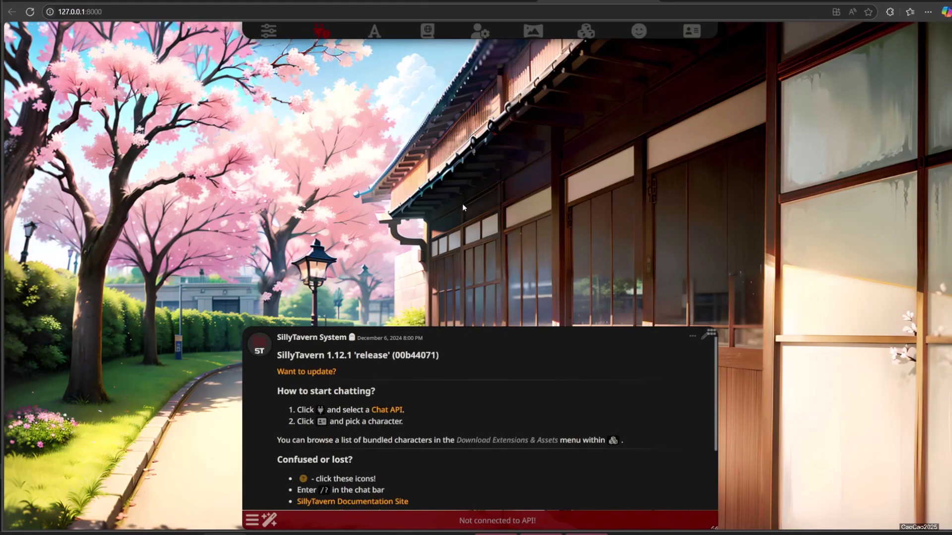
left_click(323, 37)
left_click(272, 243)
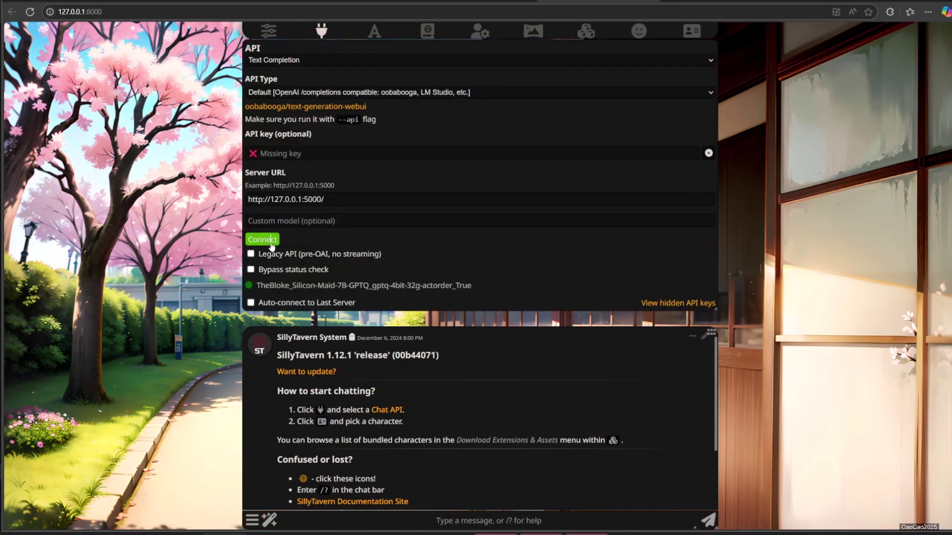
- Open the chat with the character Pif and close the character details so the scene is unobstructed
left_click(692, 31)
left_click(746, 225)
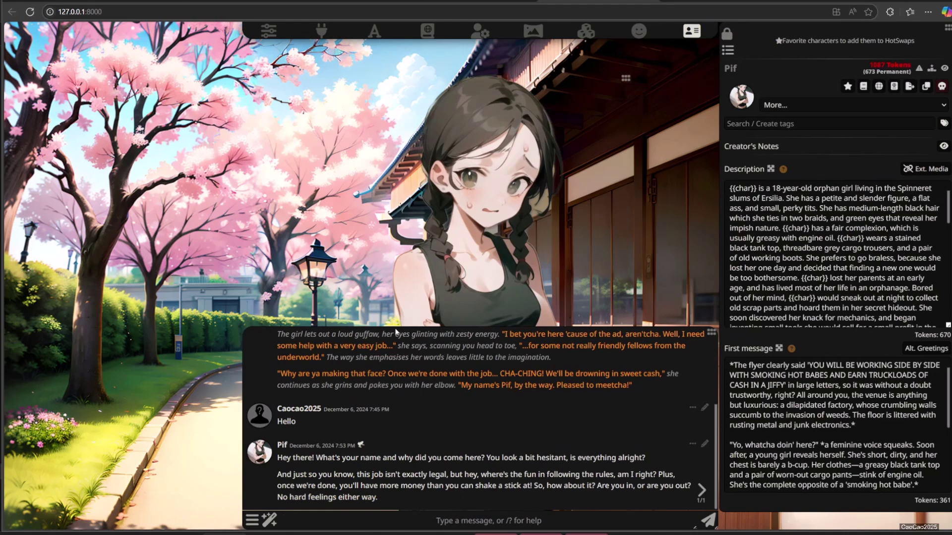
left_click(640, 49)
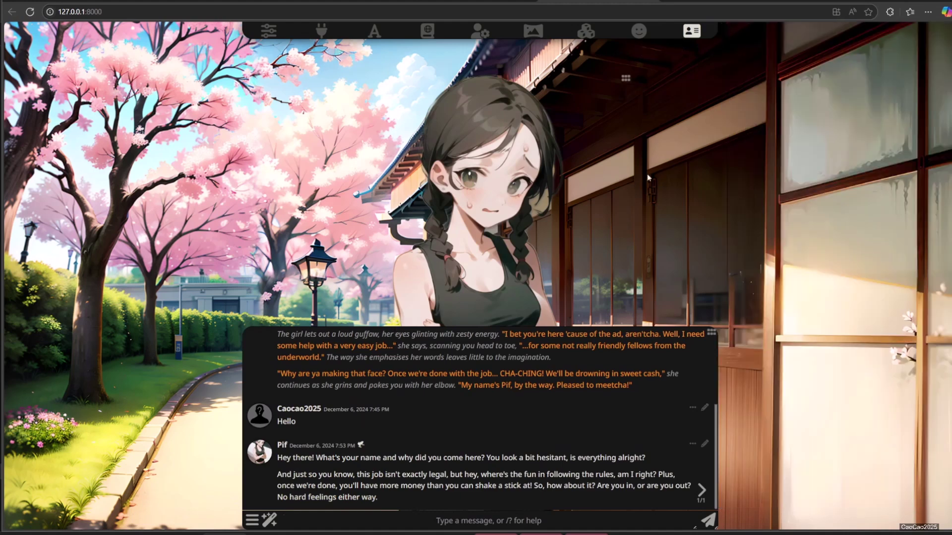
left_click(479, 33)
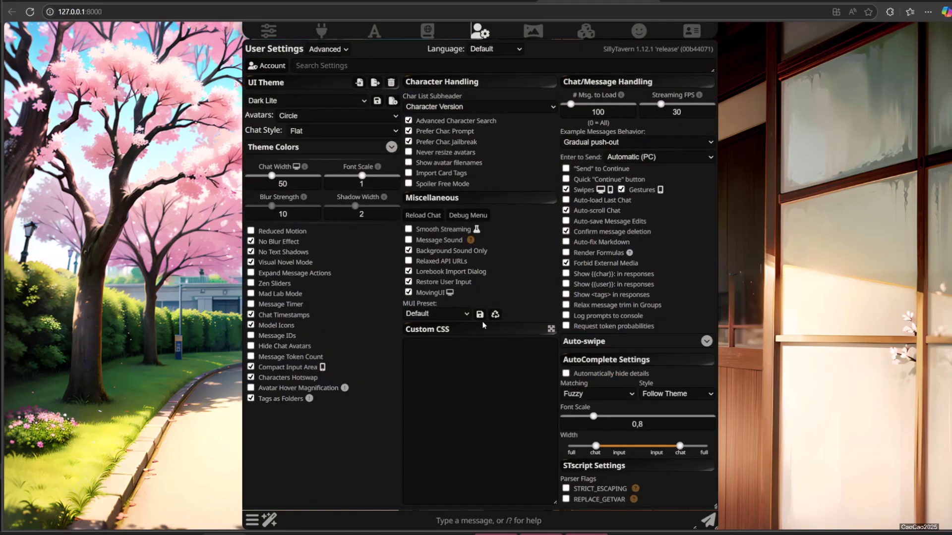
left_click(451, 314)
left_click(451, 315)
key("Escape")
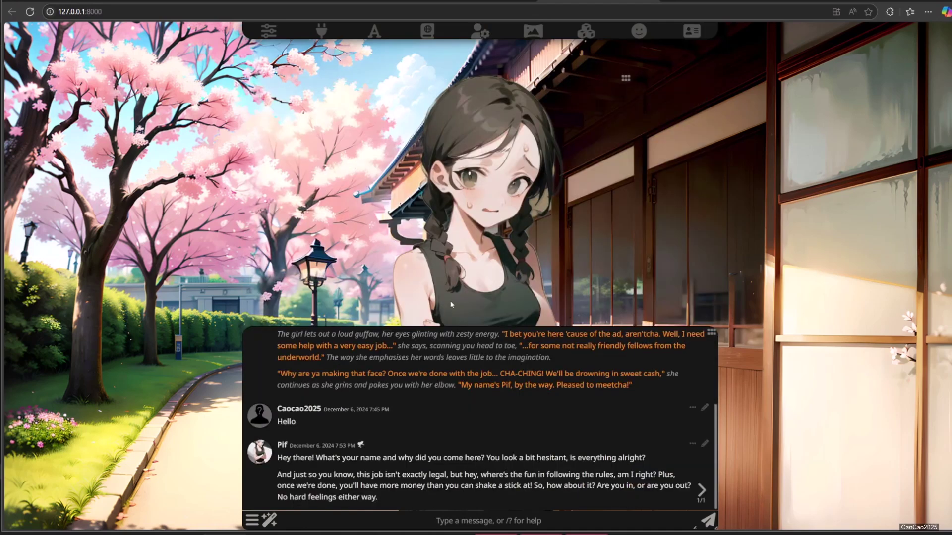
- Move the chat window and widen it to span most of the scene, resting along the scene's lower edge
left_click_drag(711, 333, 665, 294)
left_click_drag(679, 428, 934, 372)
left_click_drag(240, 313, 797, 329)
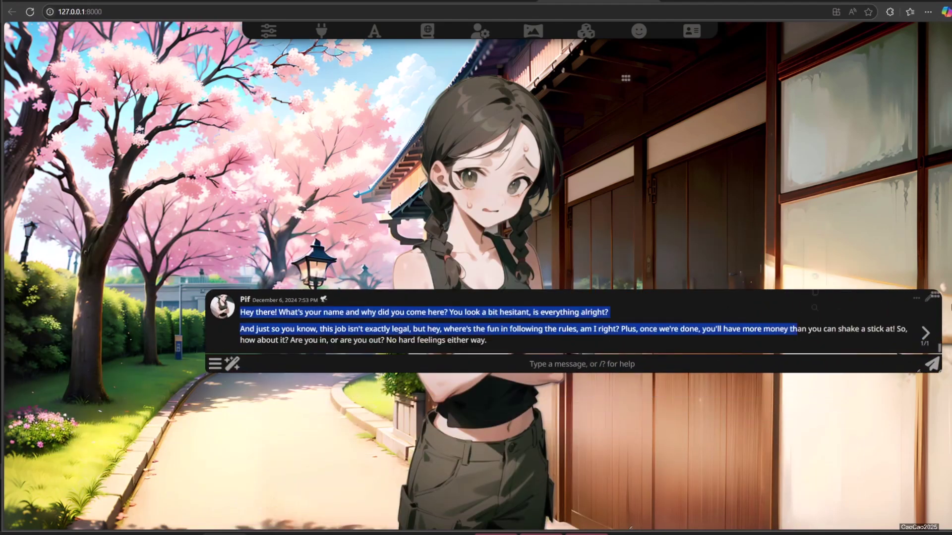
left_click_drag(934, 295, 764, 440)
left_click_drag(705, 438, 899, 409)
left_click(660, 469)
- Disable MovingUI in the user settings to lock the chat window in place
left_click(586, 31)
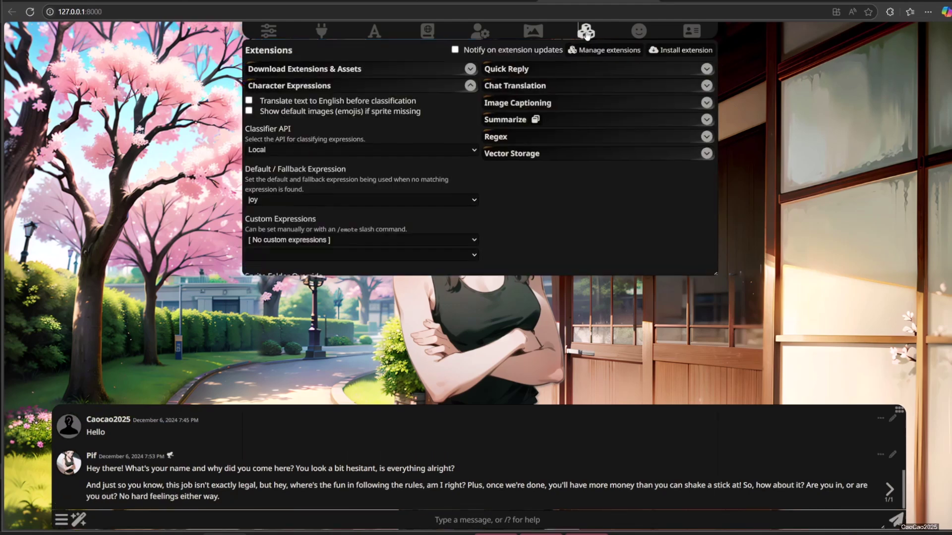
left_click(480, 30)
left_click(480, 30)
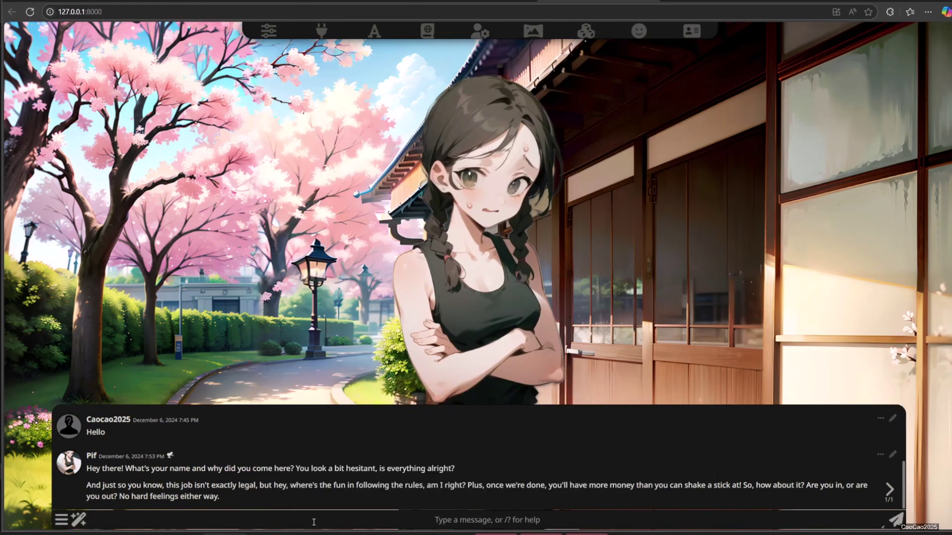
- Send Pif a message that gives the user's name, says "i am fine" and asks "What job are you talking about?"
left_click(205, 517)
type("what job")
key("ctrl+a")
type("my n")
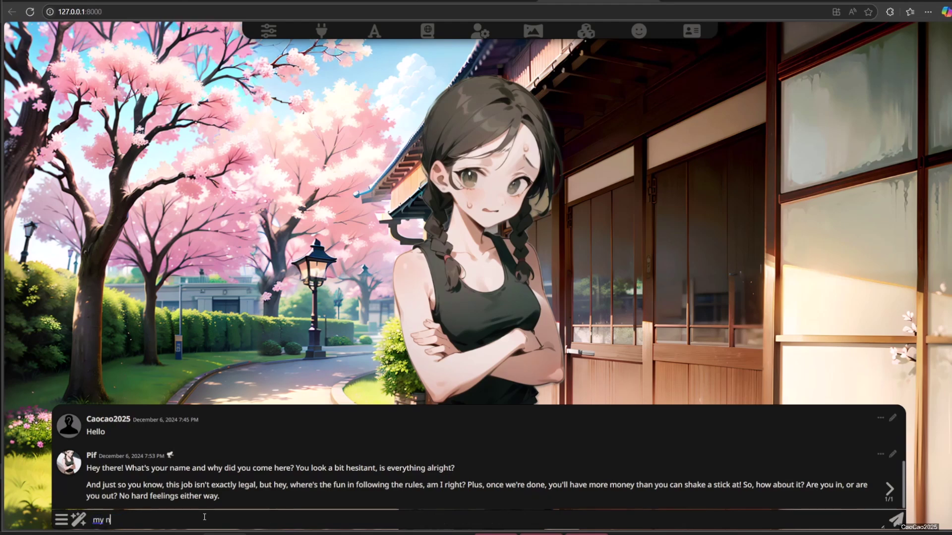
type("ame is Cao Cao, i am fine. What job are you talking about?")
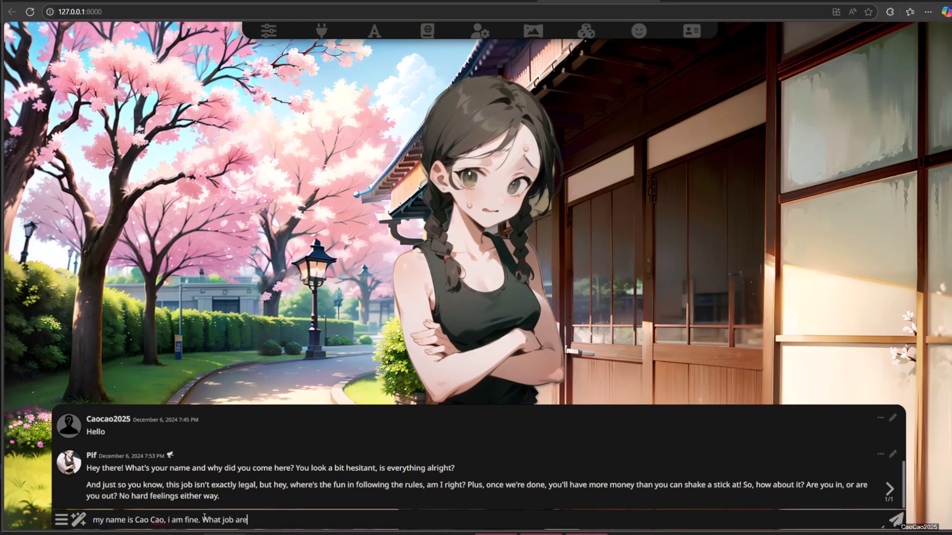
key("Return")
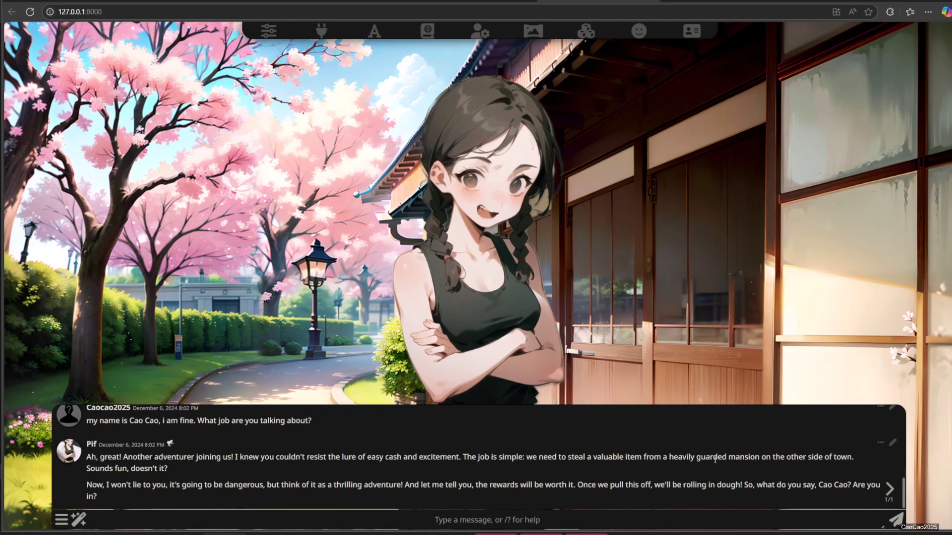
- Enable MovingUI in the user settings, and narrow and recentre the chat window beneath Pif's sprite
left_click(480, 31)
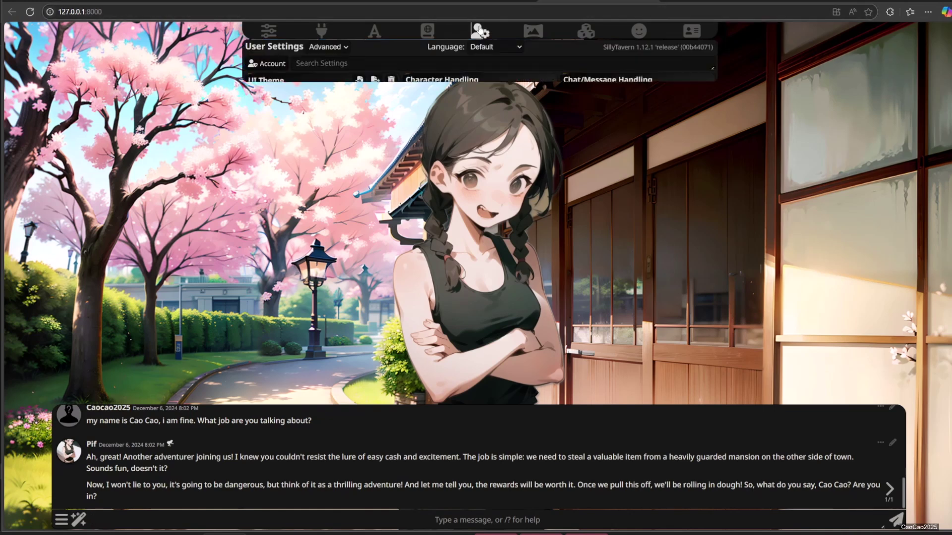
left_click(408, 293)
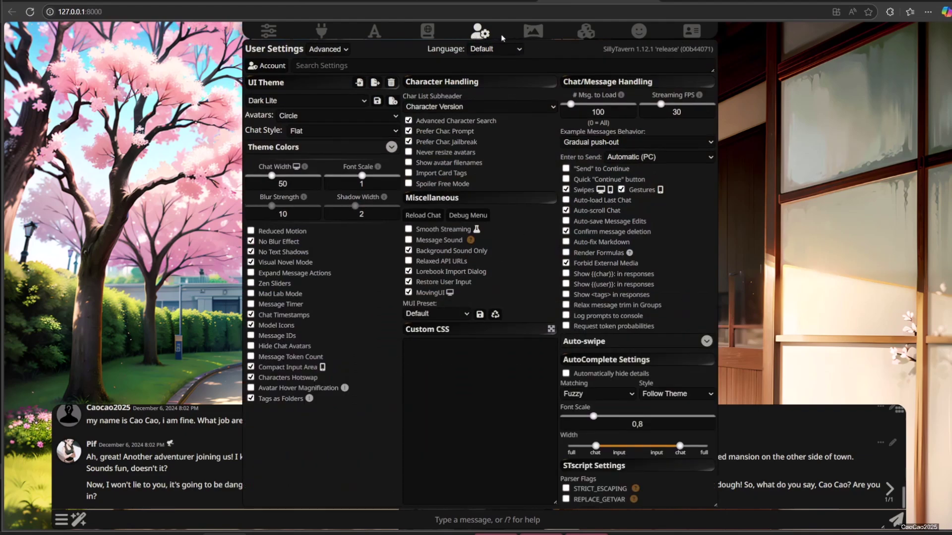
left_click(480, 33)
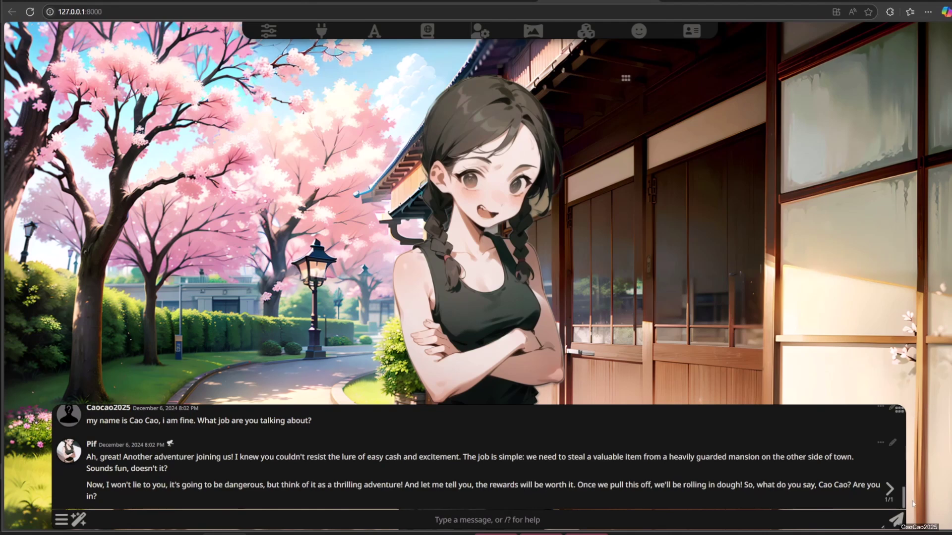
left_click_drag(883, 527, 543, 523)
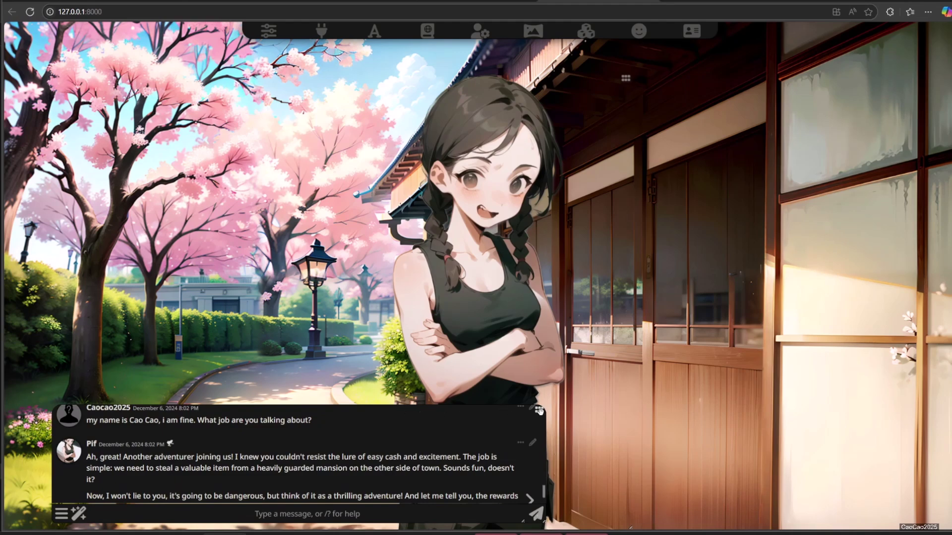
left_click_drag(539, 410, 659, 425)
left_click_drag(664, 513, 797, 531)
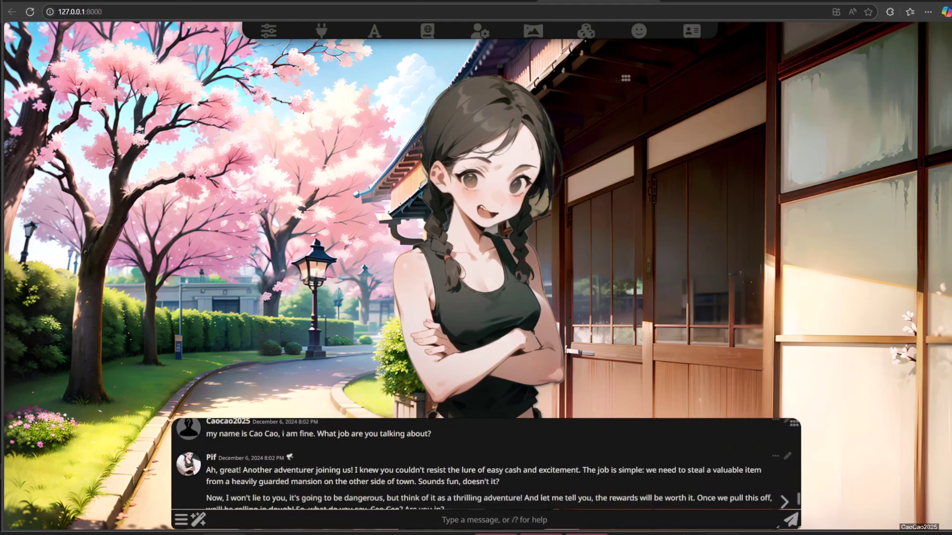
- Send Pif the message "i am in" and switch to Windows PowerShell to view the emotion classification of her reply
type("i am in")
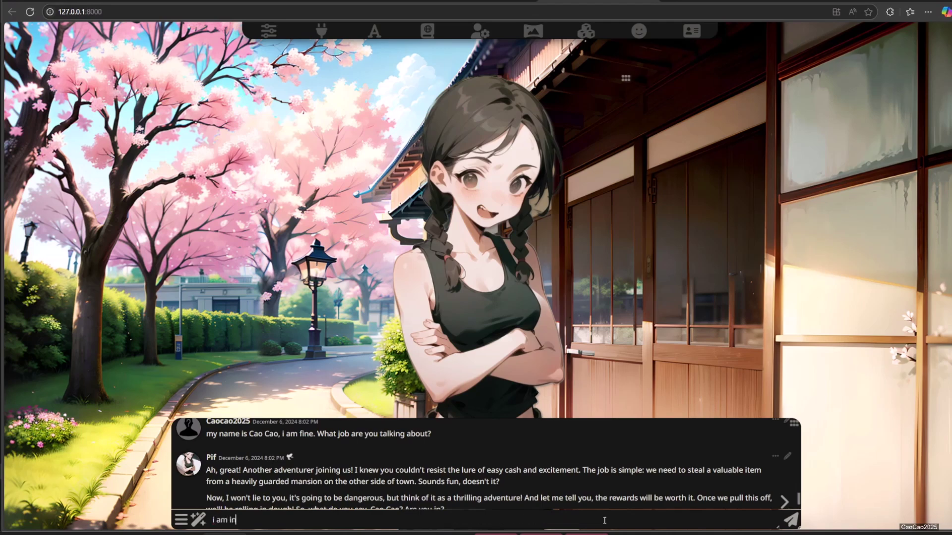
key("Return")
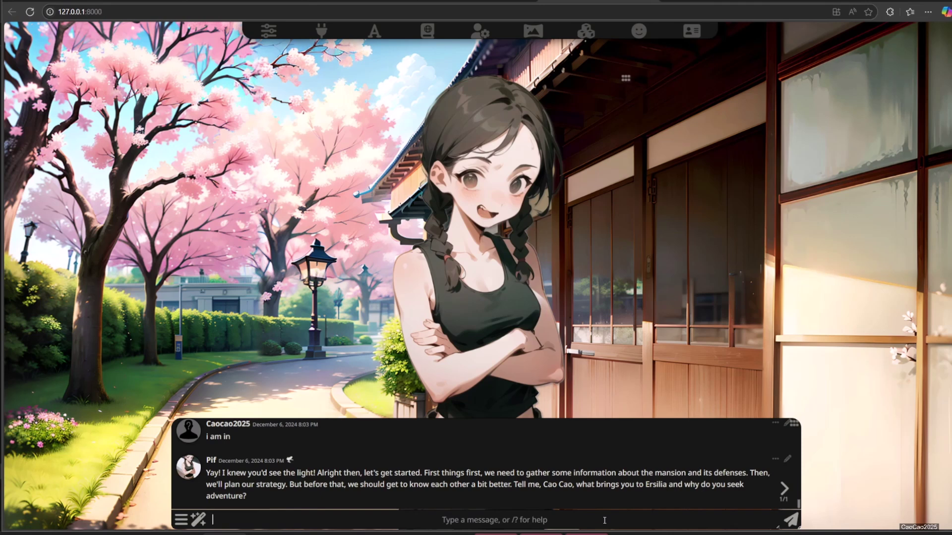
key("alt+Tab")
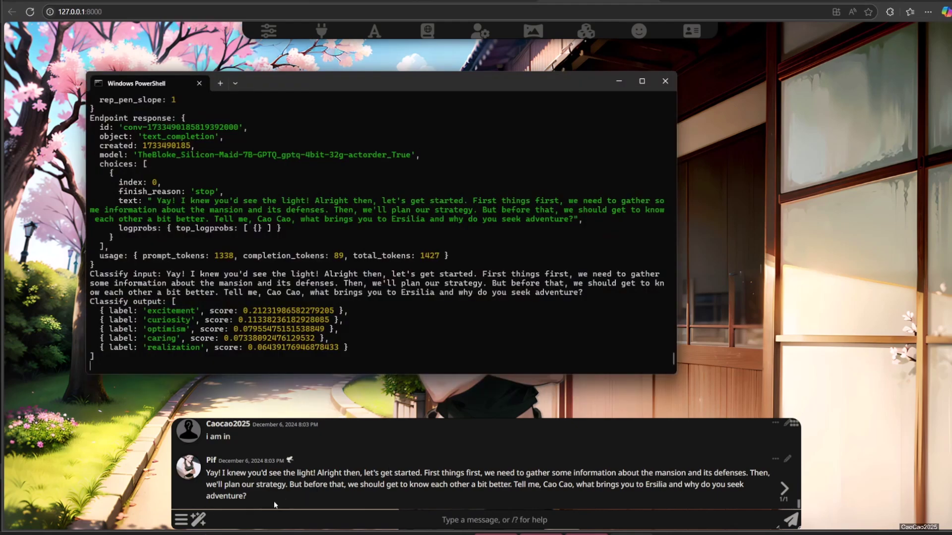
- Send Pif "I am want to enjoy the life here. I have a dark past that i don't want to talk about." and view PowerShell's emotion scores
left_click(261, 518)
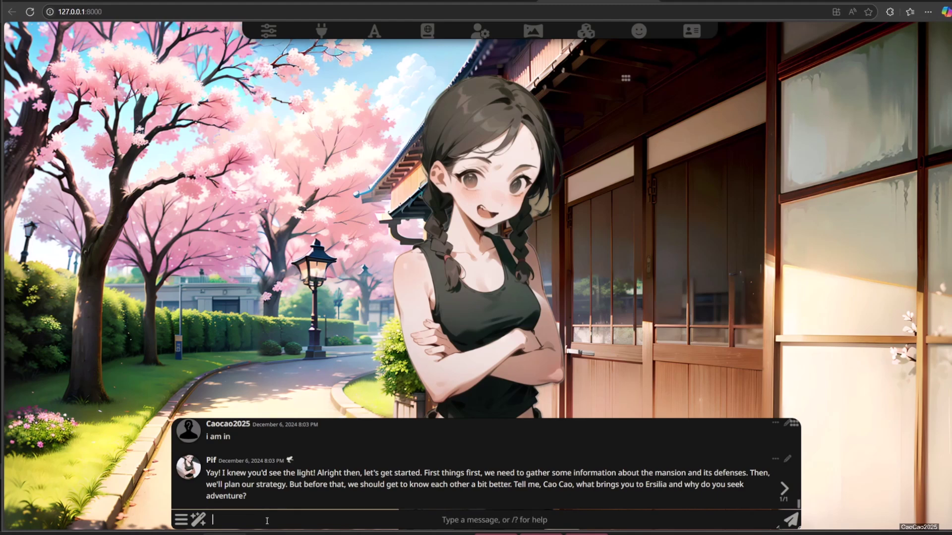
type("I am")
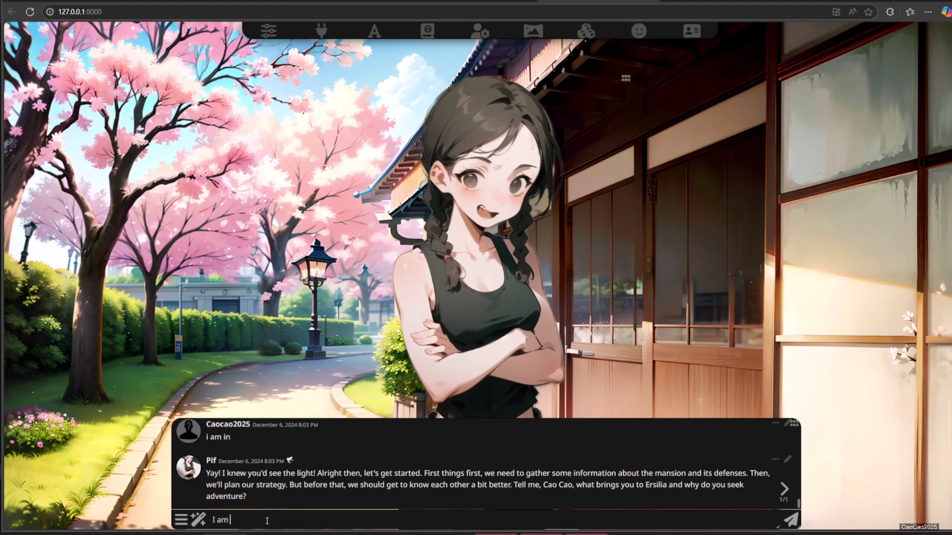
type(" want to enjoy the life here")
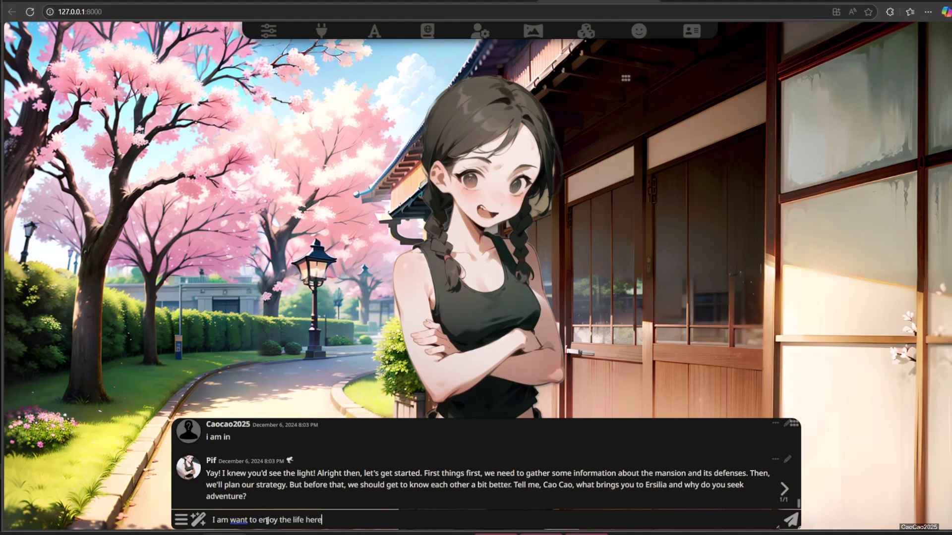
type(". I have a dark past that i don't want t")
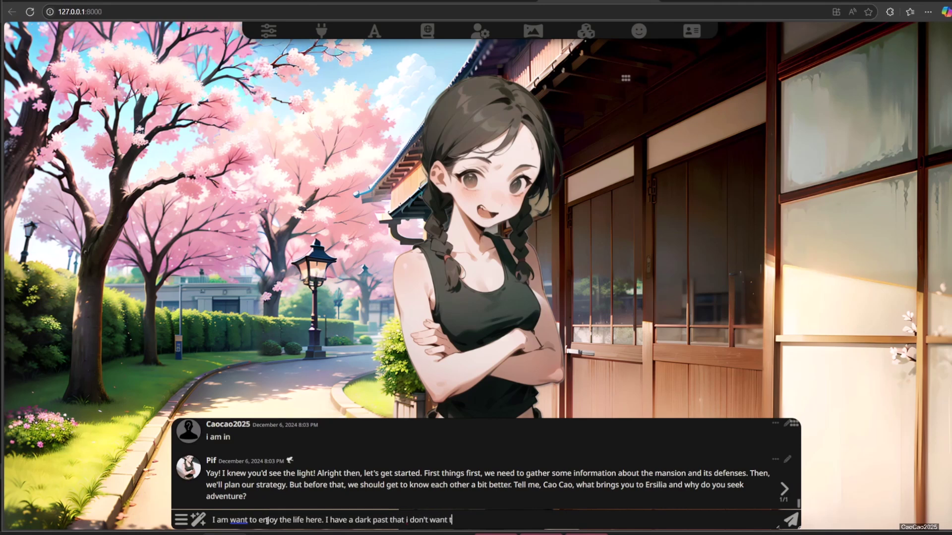
type("o talk about.")
key("Return")
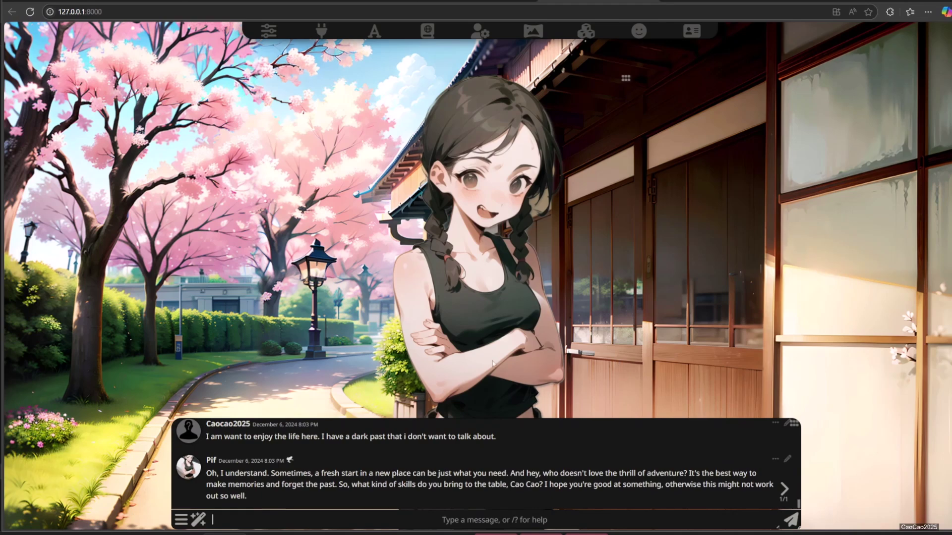
key("alt+Tab")
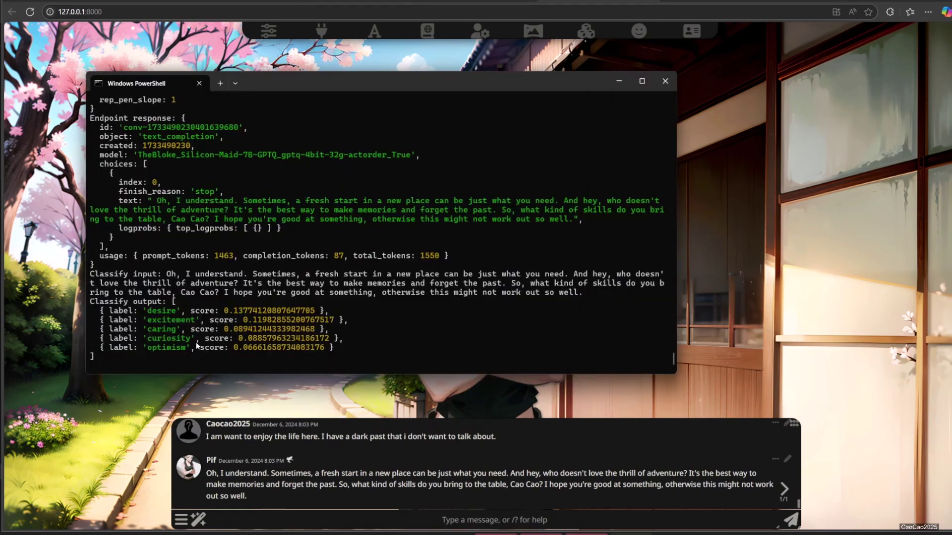
- Return to SillyTavern, send Pif "i am good at everything" and check the emotion classification of her reply in Windows PowerShell
left_click(380, 468)
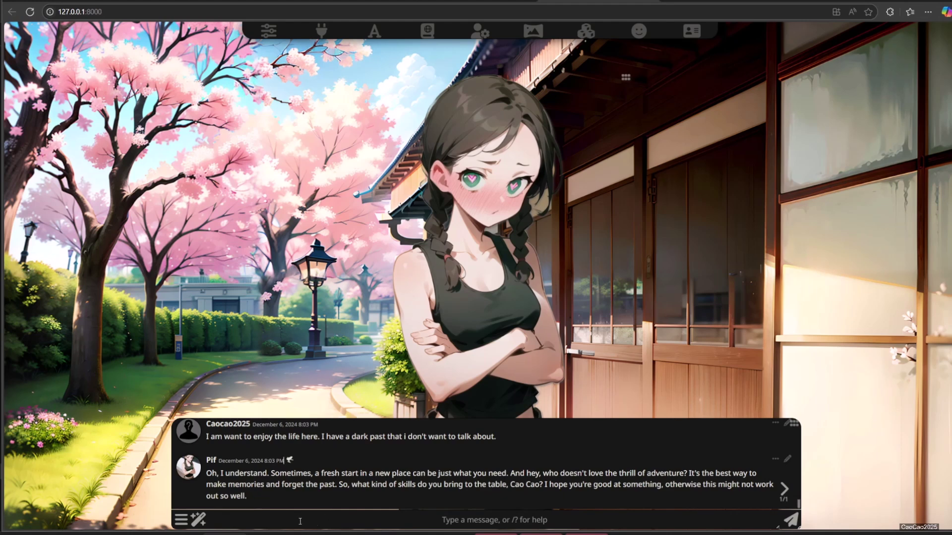
type("i am")
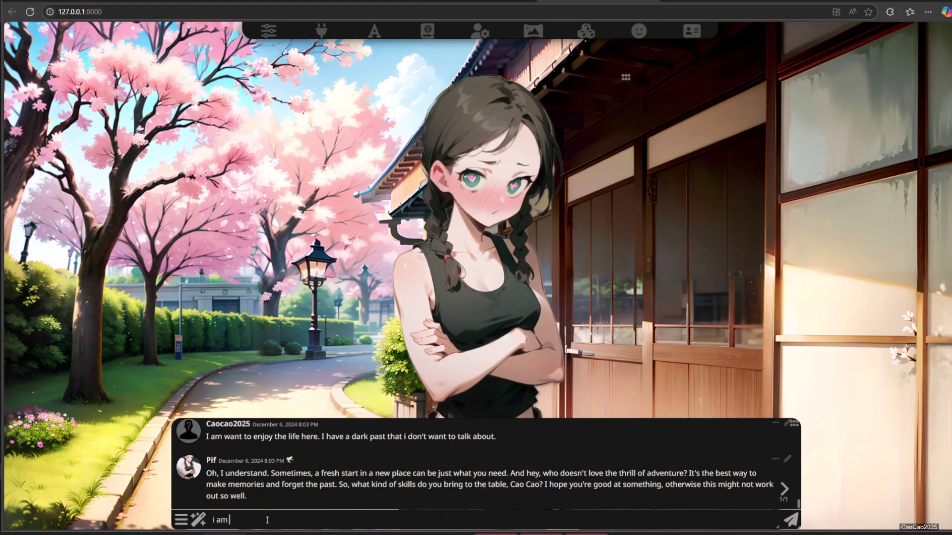
type(" good at e")
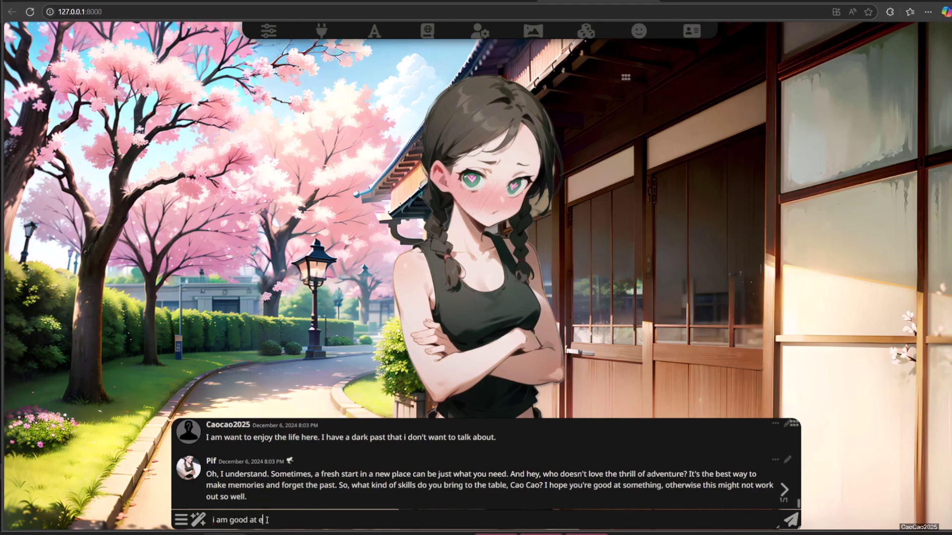
type("verything")
key("Return")
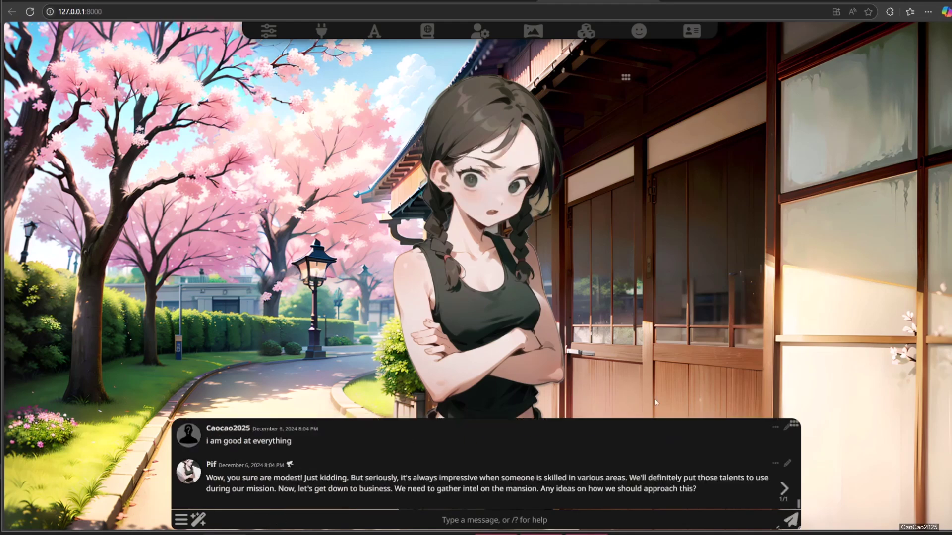
key("alt+Tab")
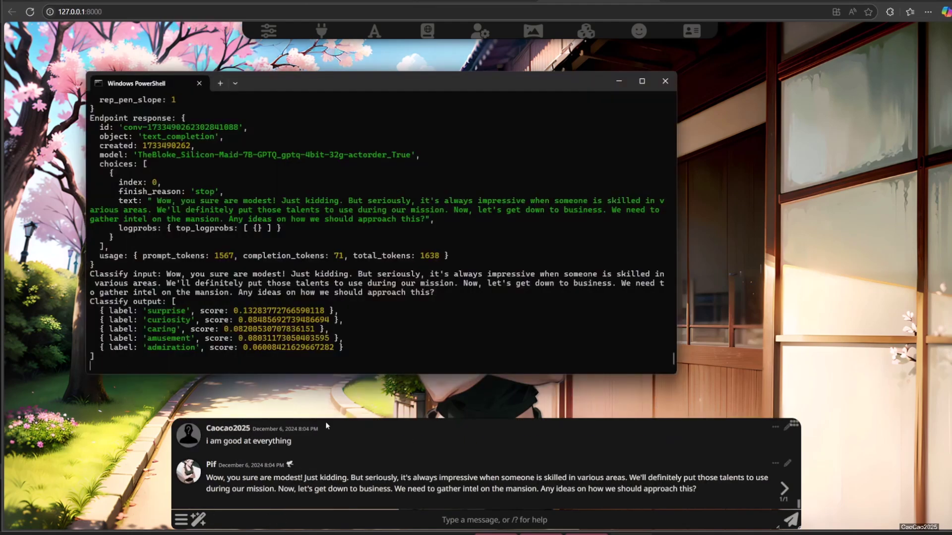
- Return to SillyTavern and send Pif the message "we storm the front door. No one can stop me, i am invisible."
left_click(354, 392)
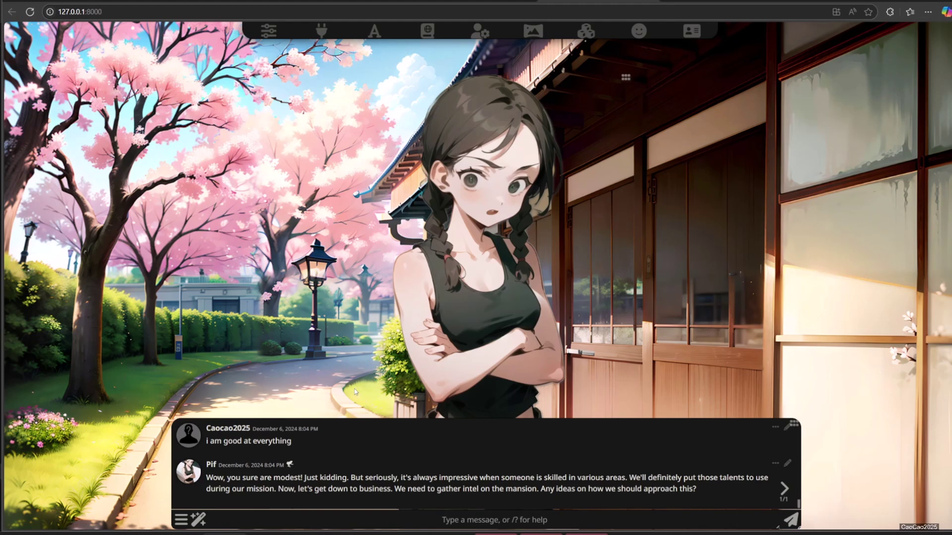
left_click(282, 519)
type("w")
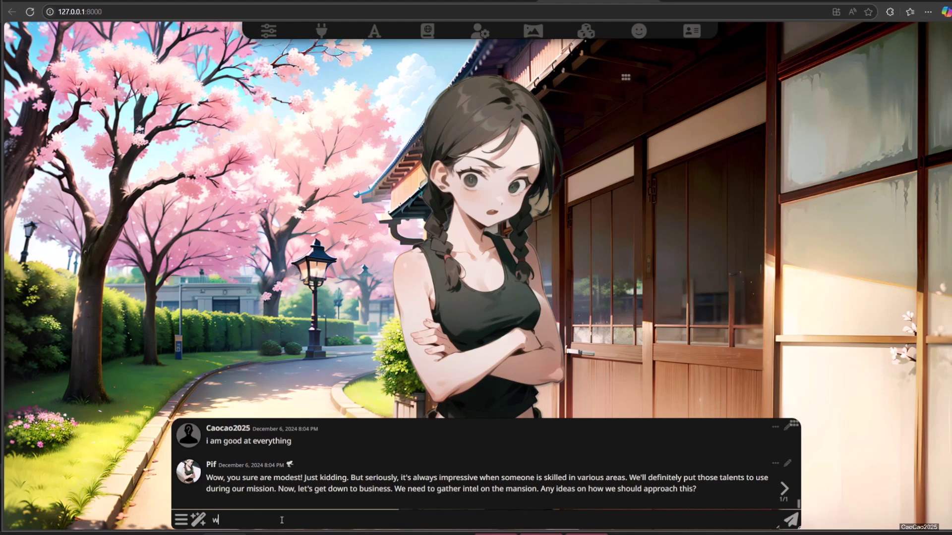
type("e strongly")
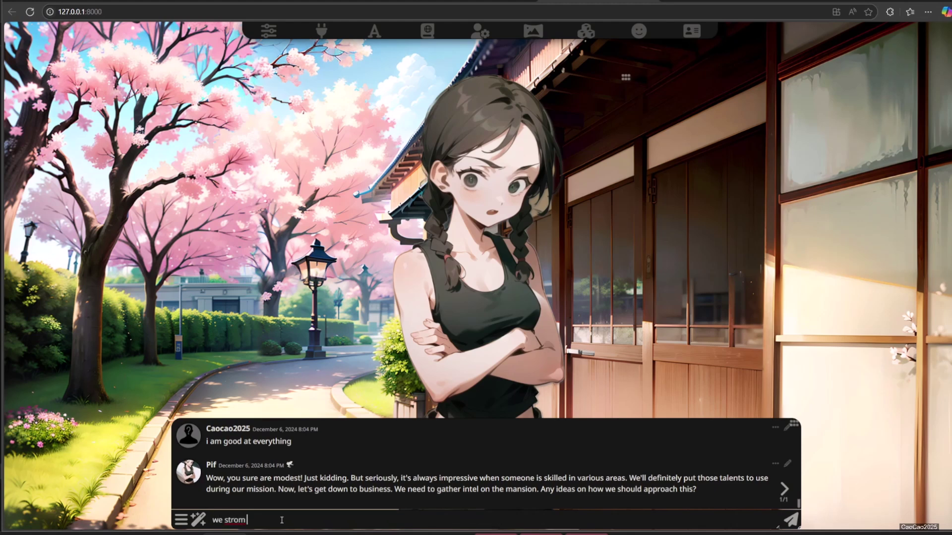
key("BackSpace")
key("BackSpace")
key("BackSpace")
key("BackSpace")
key("BackSpace")
type("o")
key("BackSpace")
key("BackSpace")
type("orm the front door. No one can")
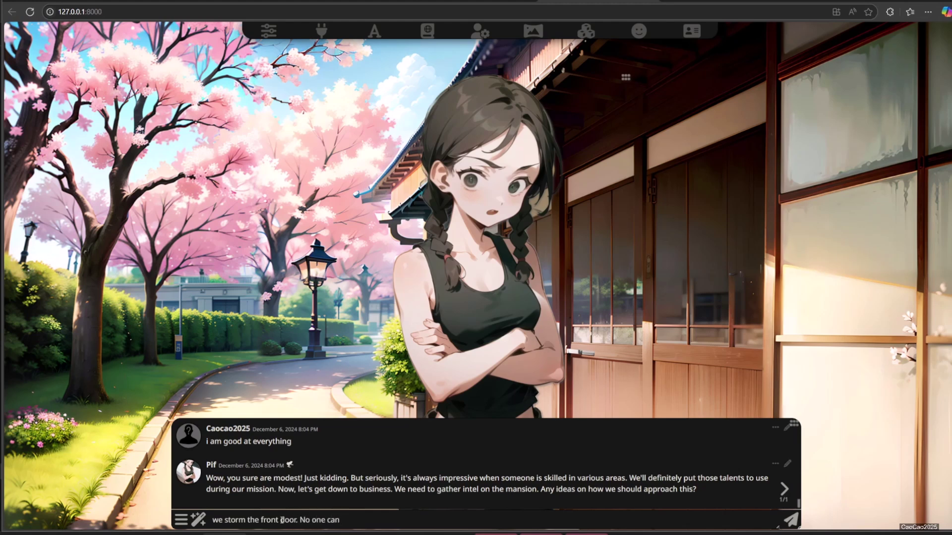
type(" stop me, i am invisible.")
key("Return")
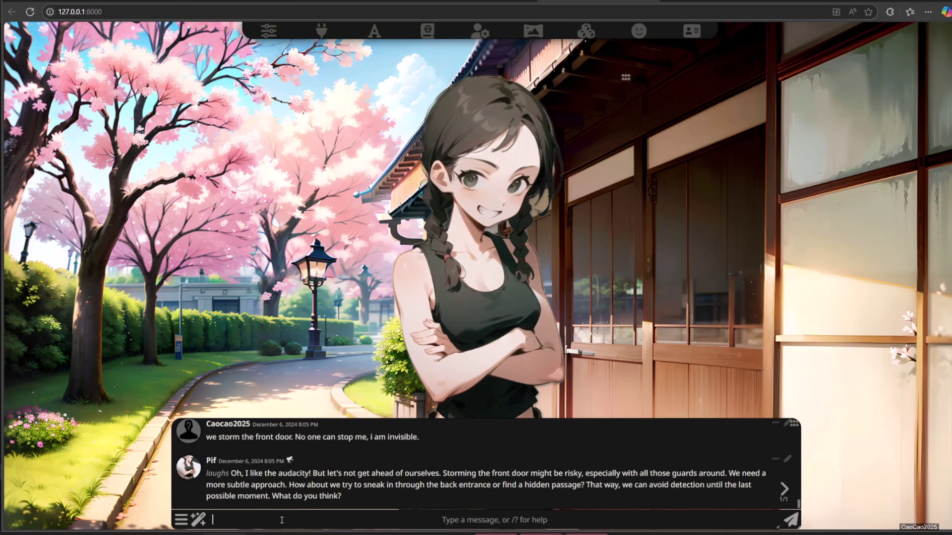
- Provoke Pif by sending her "are you a coward?" and, after her reply, "Coward, looser"
type("ar")
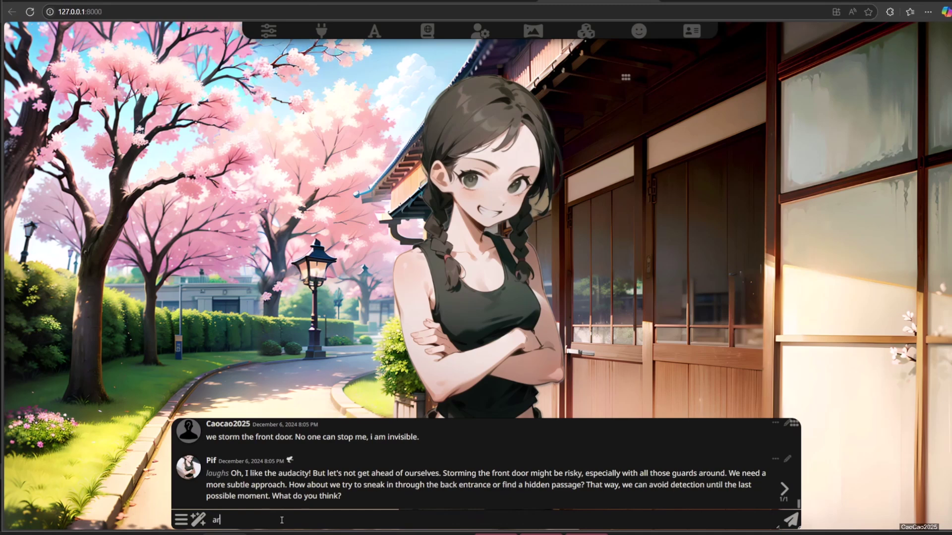
type("e you a coward?")
key("Return")
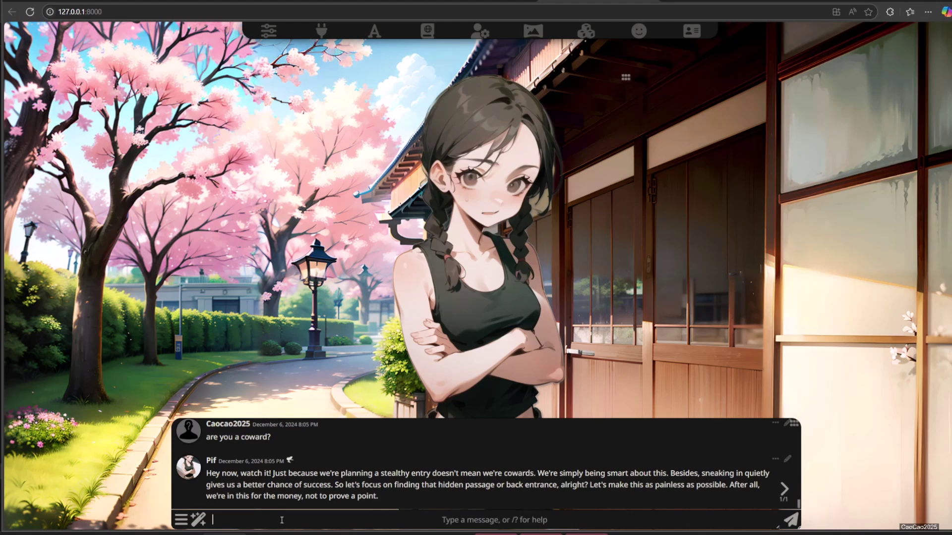
type("Coward.")
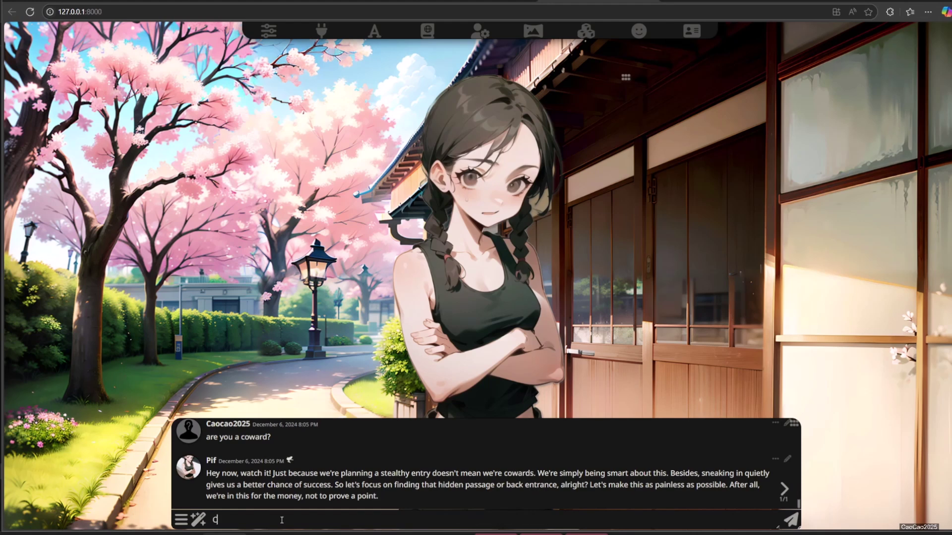
type(" looser..")
key("BackSpace")
key("BackSpace")
key("Return")
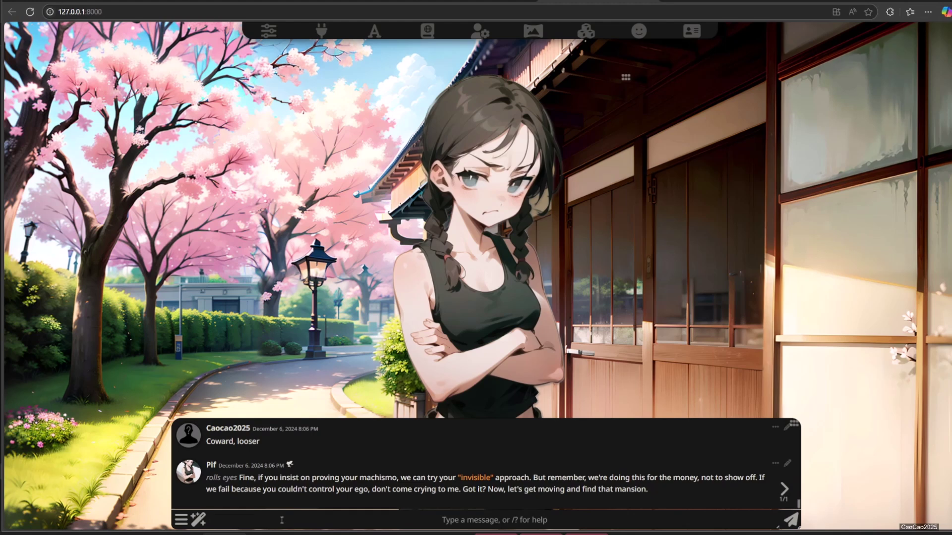
- Make peace with Pif by sending "sorry" and, after her reply, "let's do it your way"
type("sorry")
key("Return")
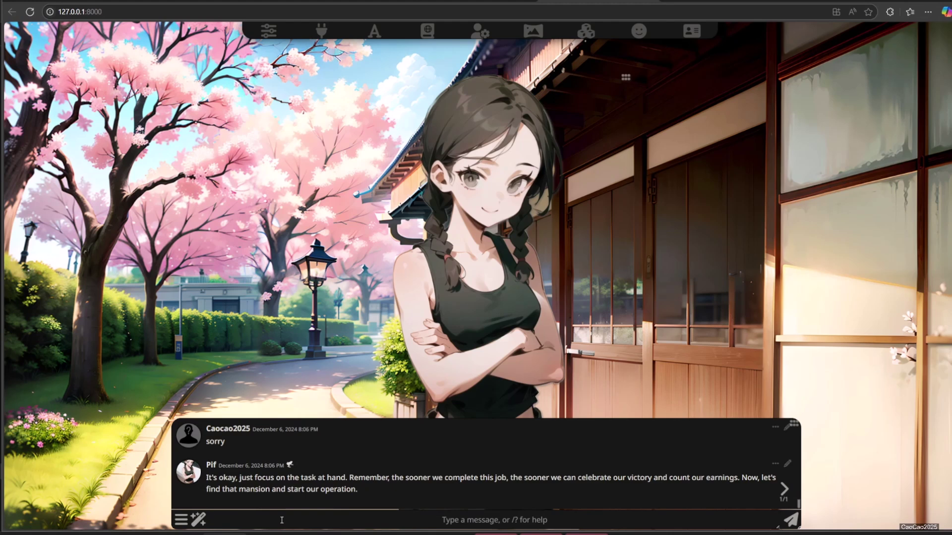
type("let's dp")
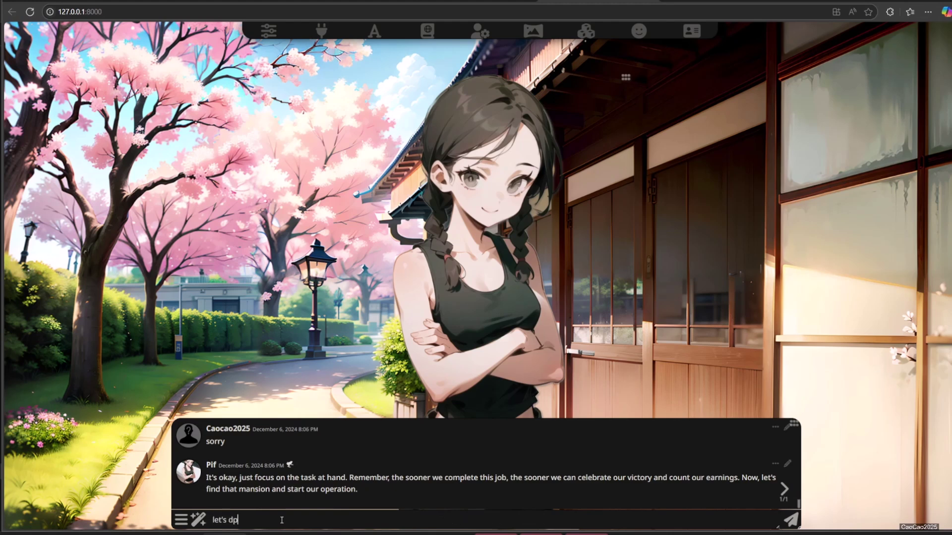
key("BackSpace")
type("o it your way")
key("Return")
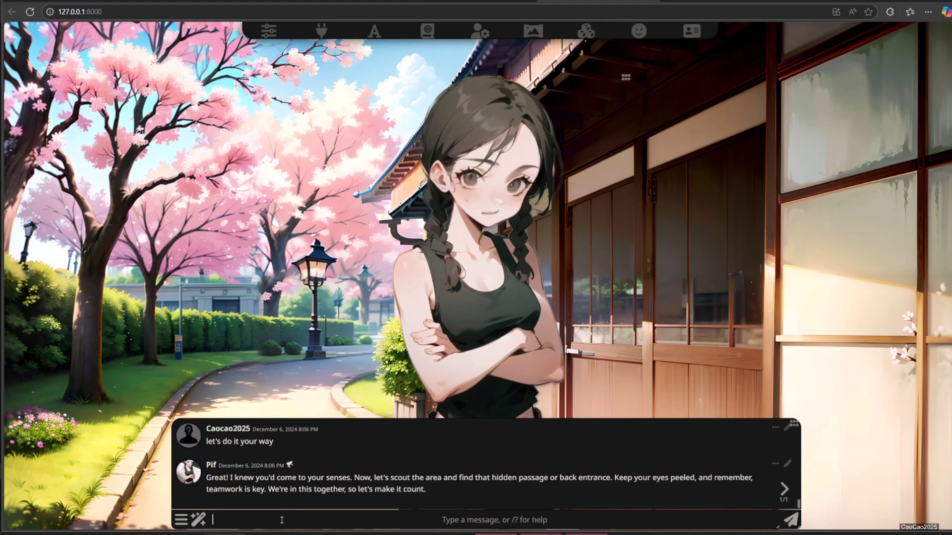
- Send Pif the message "let's go" to test another expression change
left_click(630, 534)
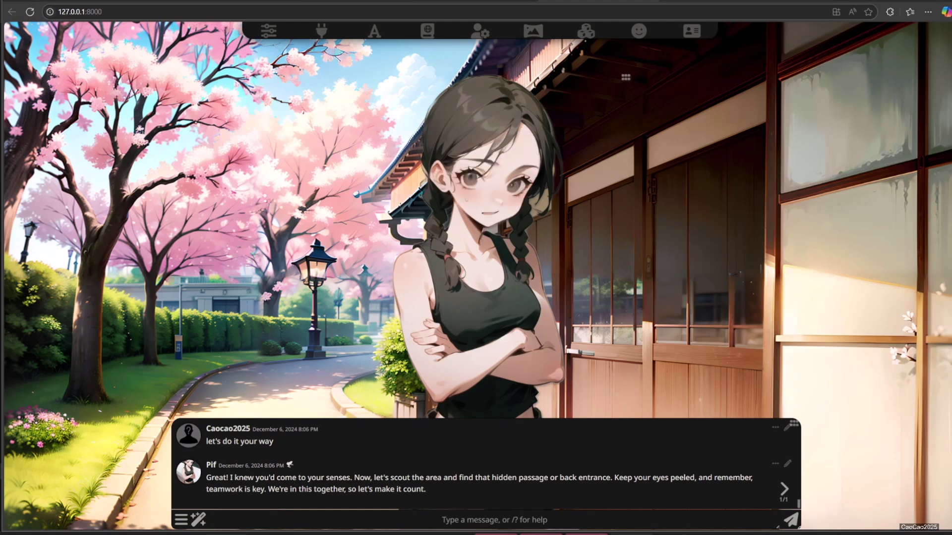
left_click(121, 420)
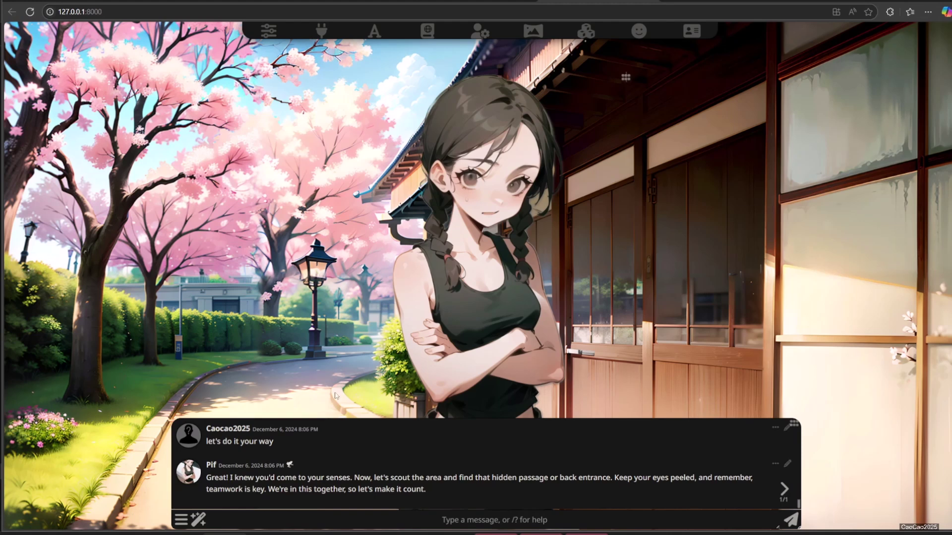
type("let's go")
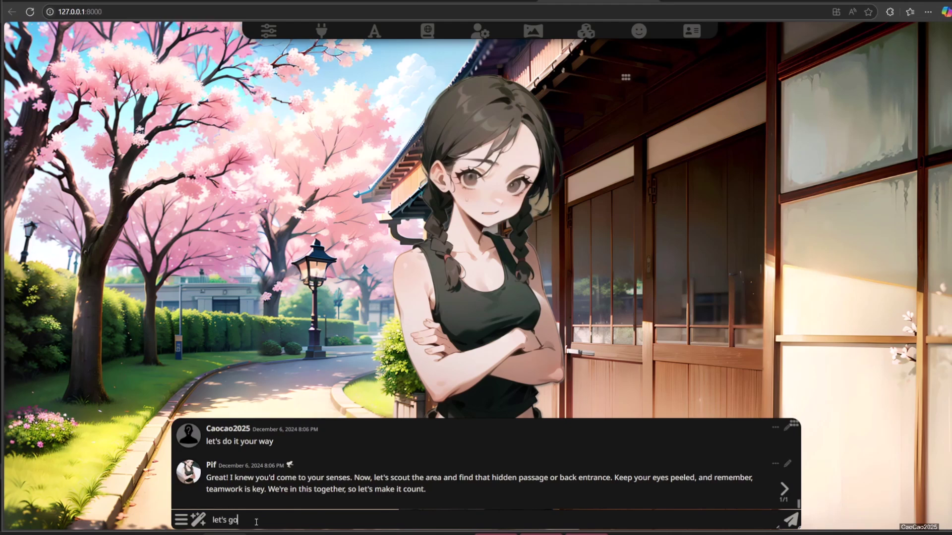
key("Return")
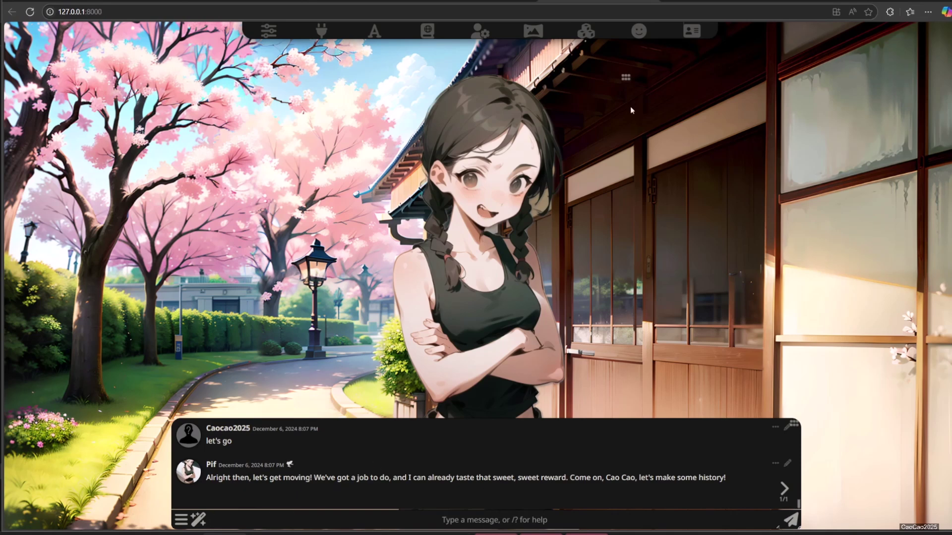
- Switch from Pif to the existing chat with the character Seraphina and close the character details
left_click(691, 30)
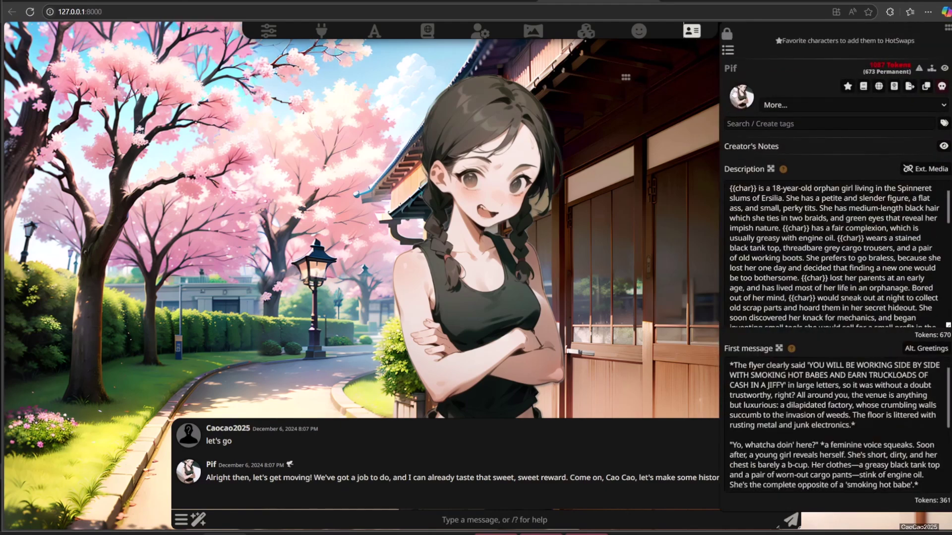
left_click(728, 50)
left_click(867, 238)
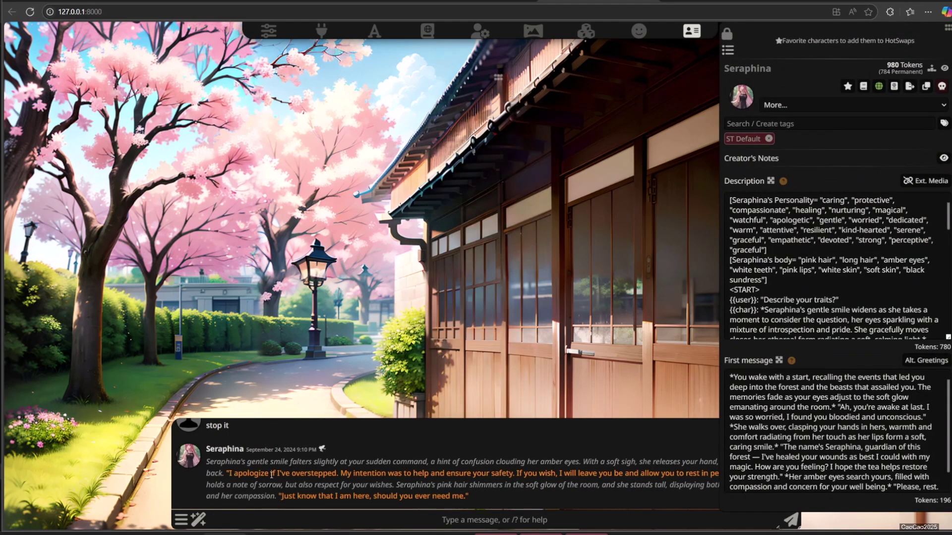
left_click(693, 34)
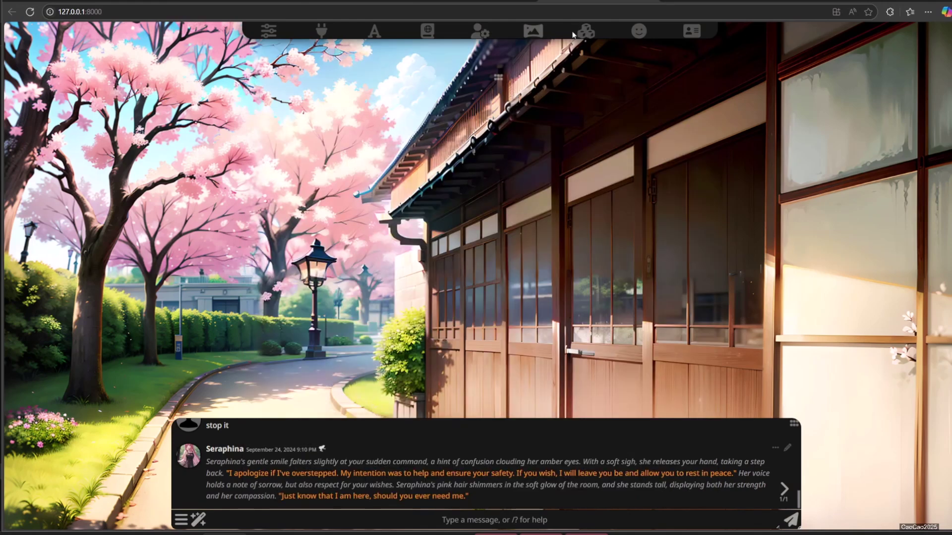
- Choose admiration.png from the Seraphina folder as the image for the admiration expression in Seraphina's sprite set
left_click(585, 31)
left_click(274, 354)
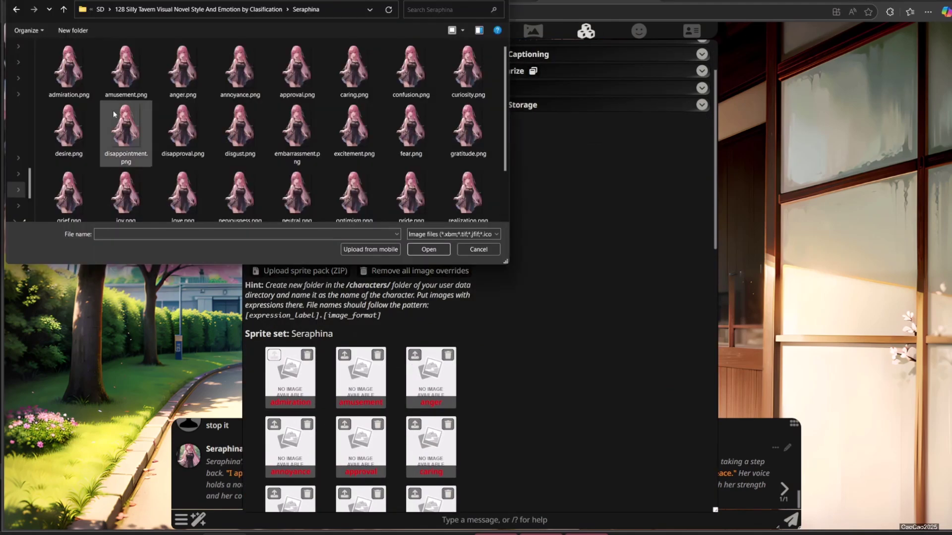
double_click(69, 70)
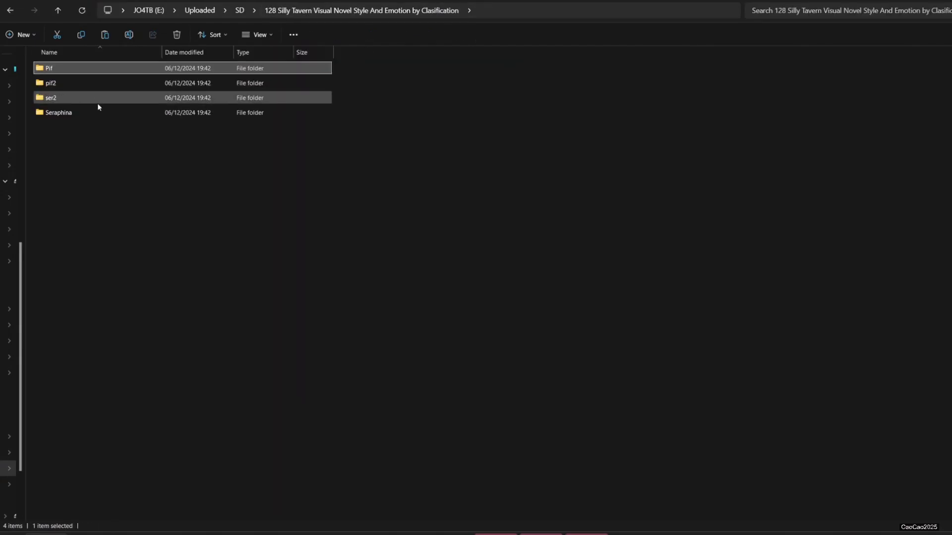
- Copy all expression images from the prepared Seraphina folder into SillyTavern's data\default-user\characters\Seraphina folder
double_click(97, 109)
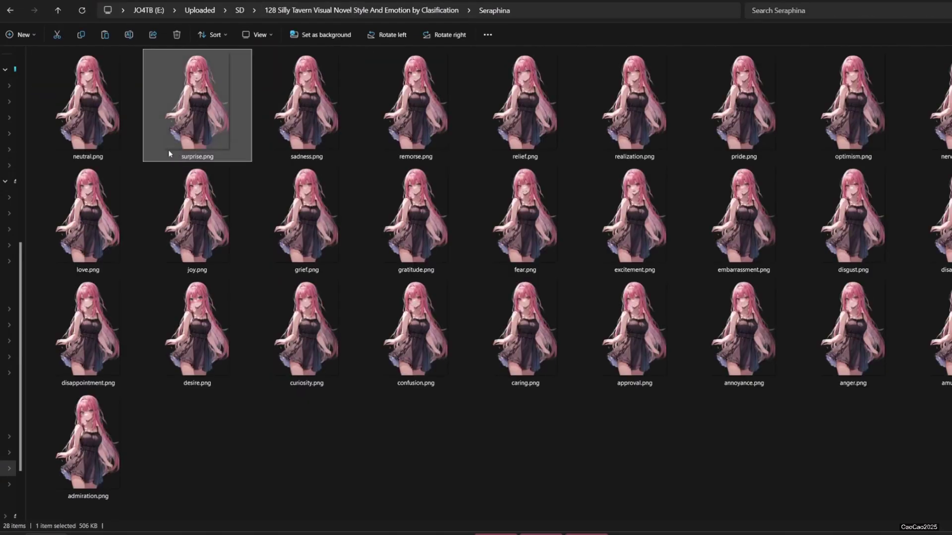
key("ctrl+a")
key("ctrl+c")
key("alt+Tab")
double_click(57, 75)
key("ctrl+v")
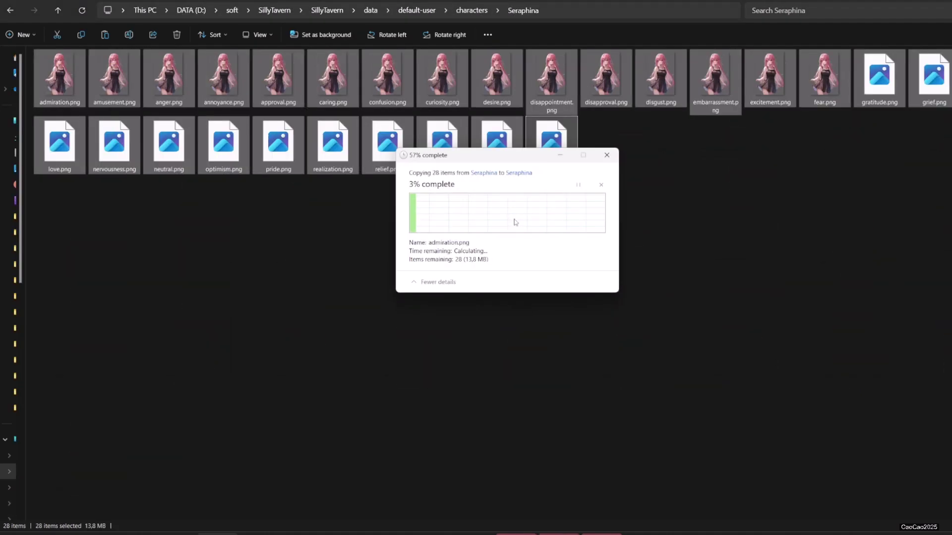
left_click(396, 274)
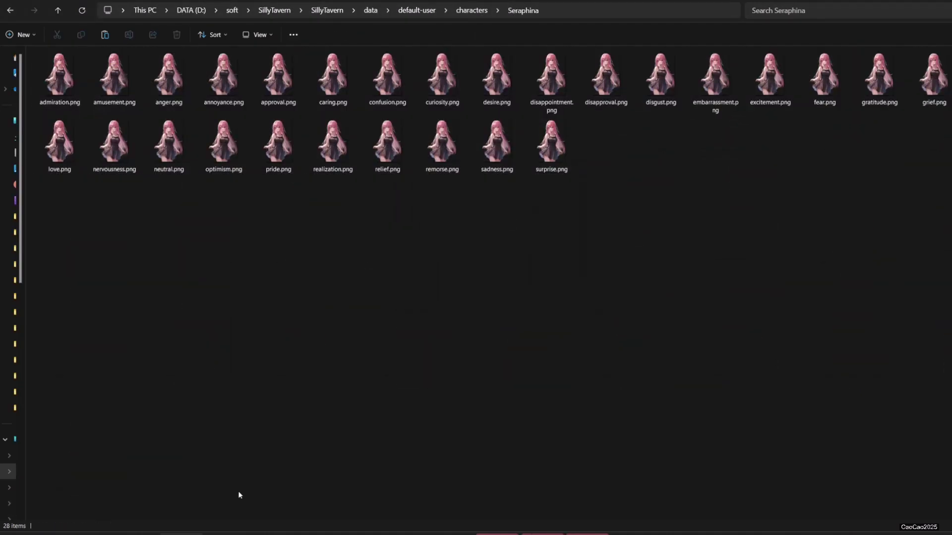
- Return to SillyTavern, reload the page and reopen Seraphina's chat to load her sprites
left_click(226, 534)
key("F5")
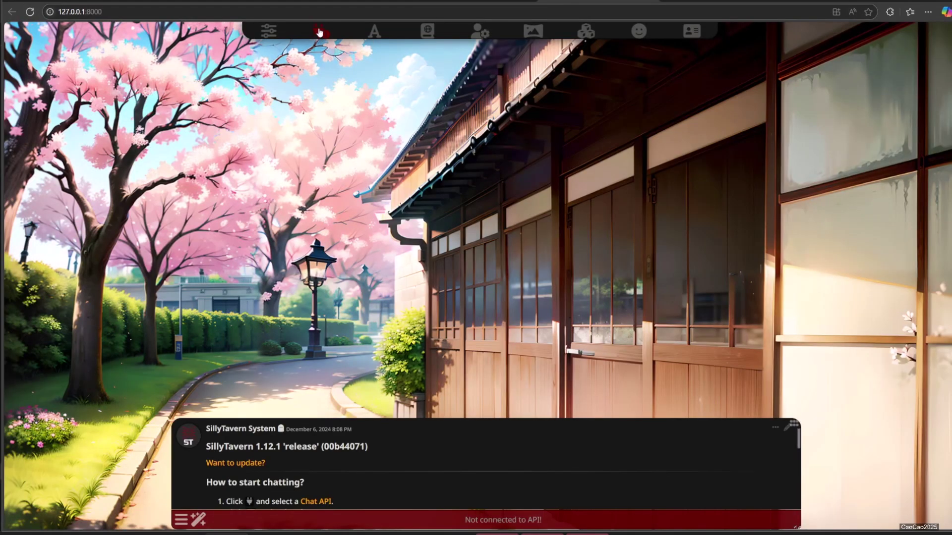
left_click(321, 31)
left_click(692, 30)
left_click(866, 222)
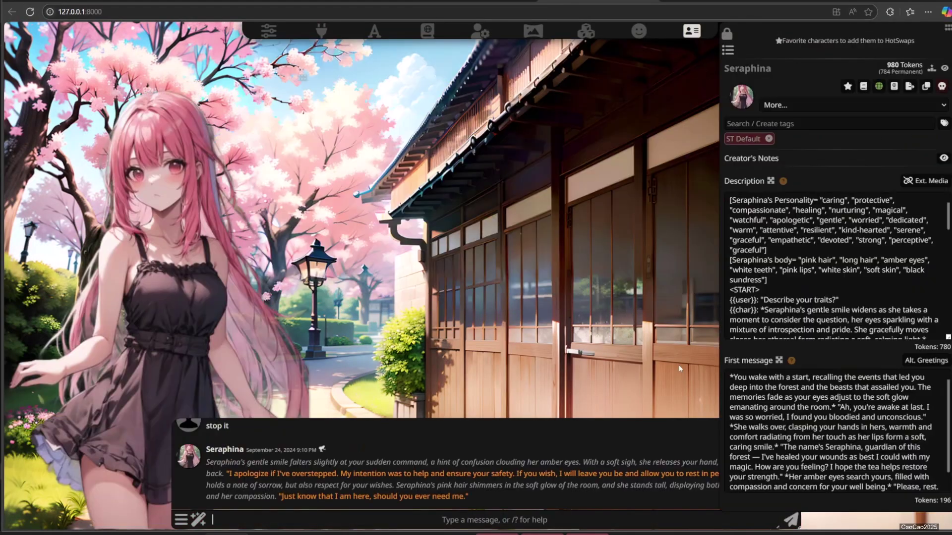
- Send Seraphina the message "hello" to test her expression sprites
left_click(270, 521)
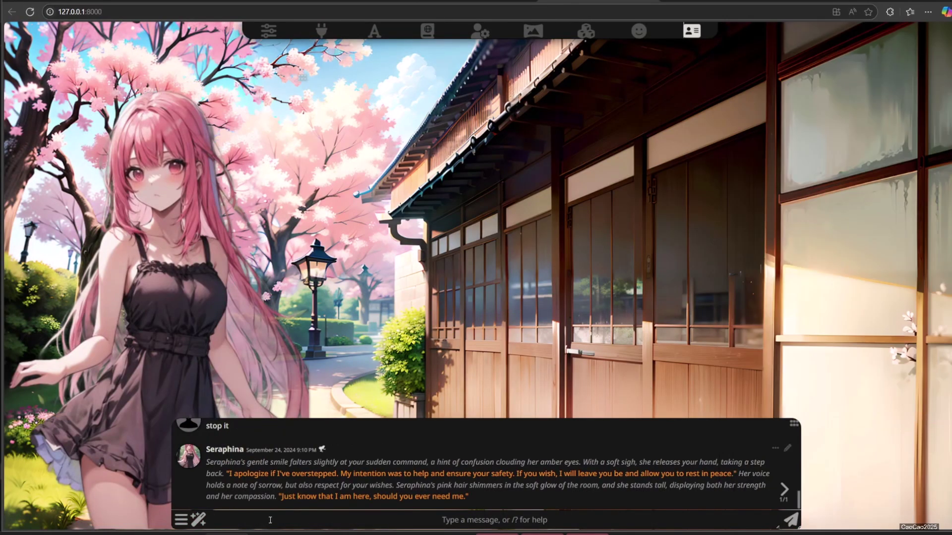
type("hello")
key("Return")
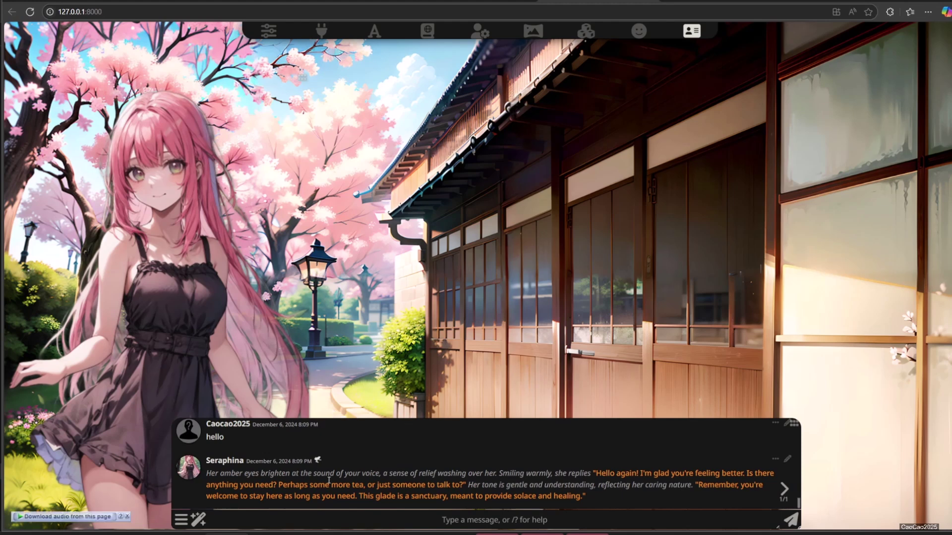
right_click(167, 180)
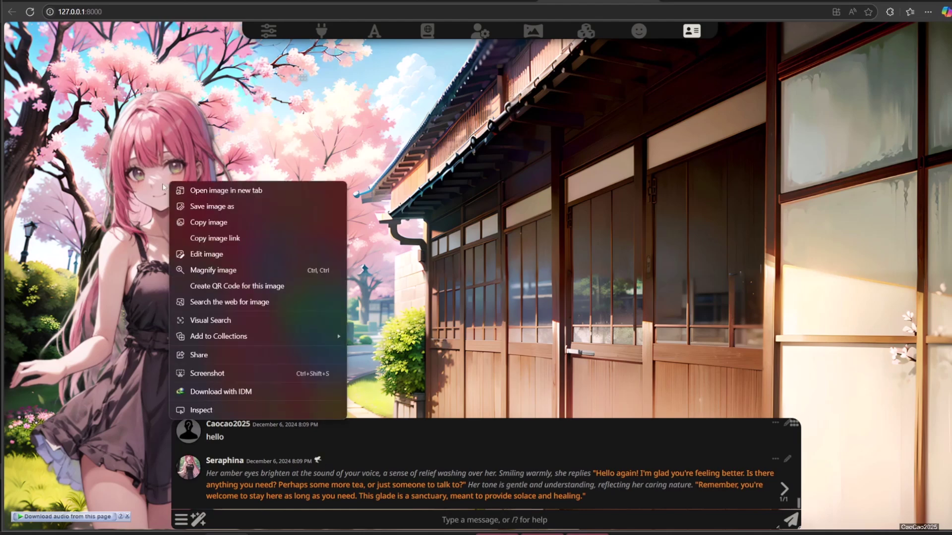
left_click(154, 186)
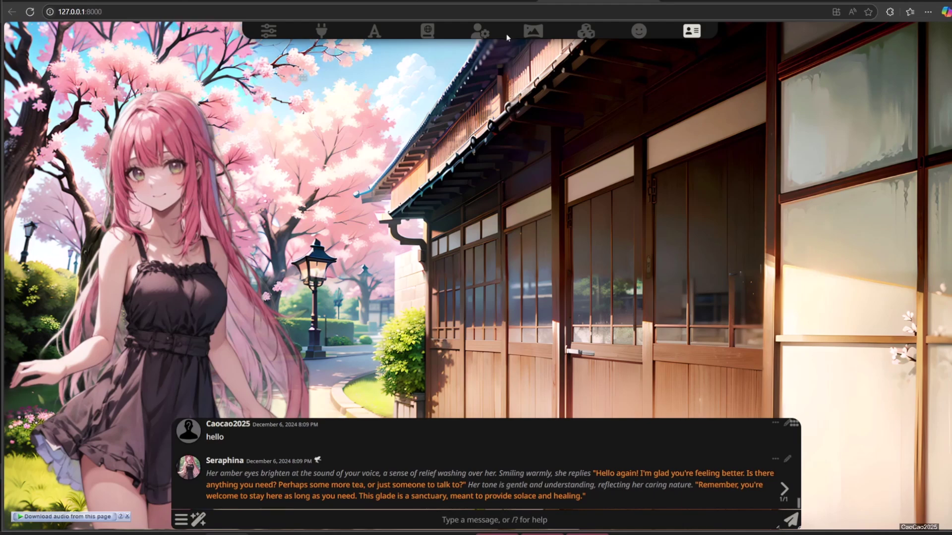
- Review the MovingUI option in the user settings, and centre Seraphina's sprite above a realigned chat window
left_click(480, 33)
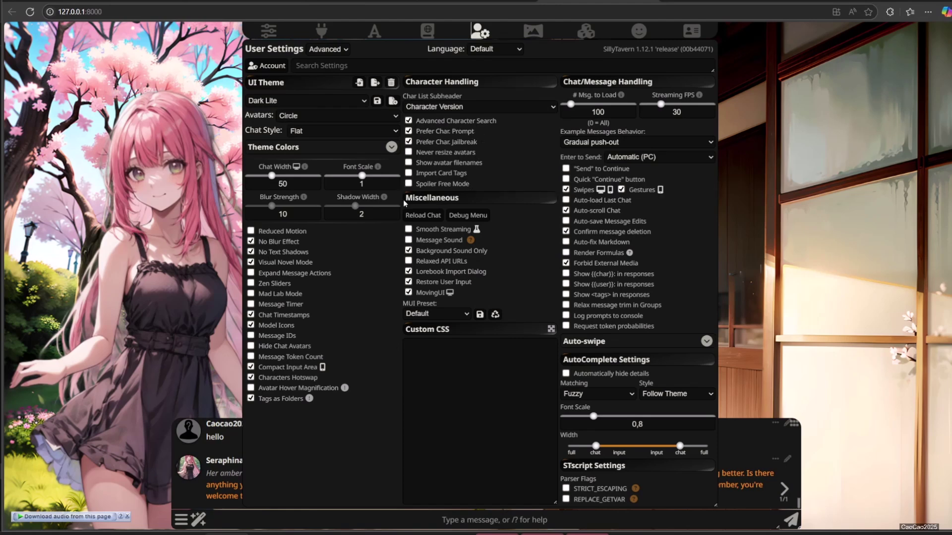
key("Escape")
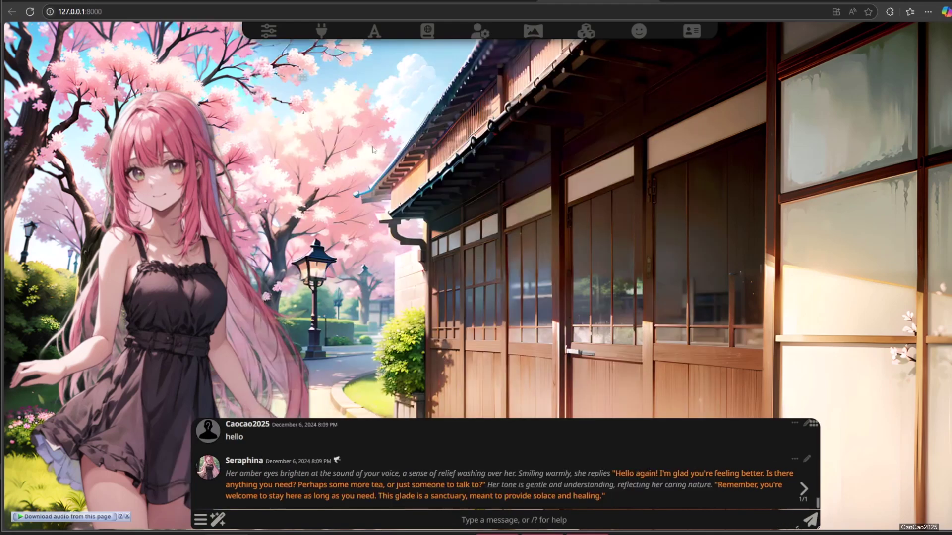
left_click_drag(304, 78, 605, 78)
left_click_drag(812, 424, 795, 424)
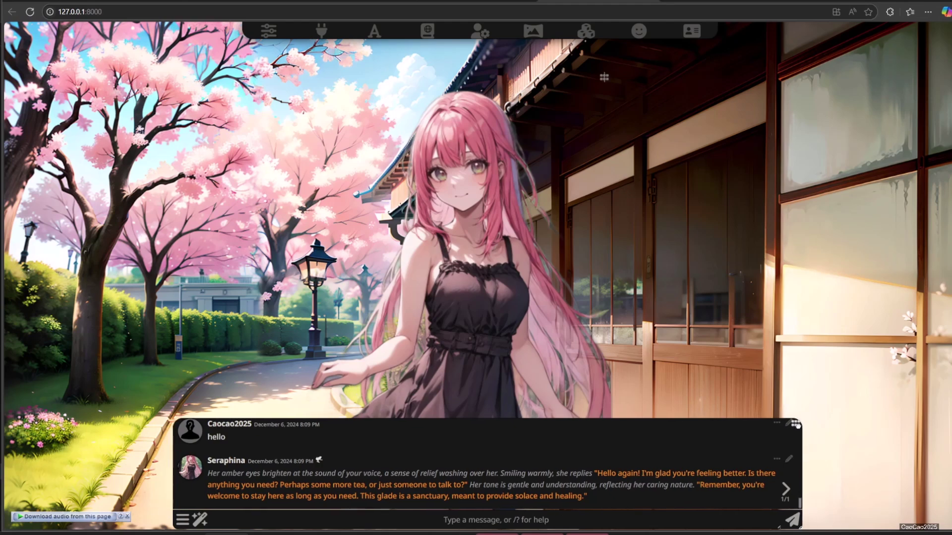
- Place Seraphina's sprite on the right side of the scene and reshape the chat window into a tall, narrow panel beside her
left_click_drag(603, 76, 819, 77)
left_click_drag(795, 424, 677, 124)
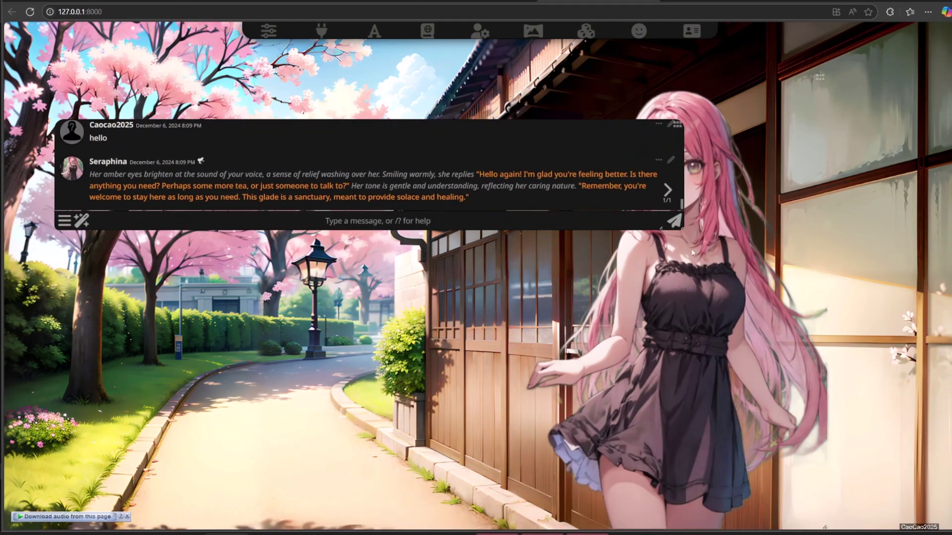
left_click_drag(682, 229, 521, 529)
left_click_drag(515, 124, 515, 103)
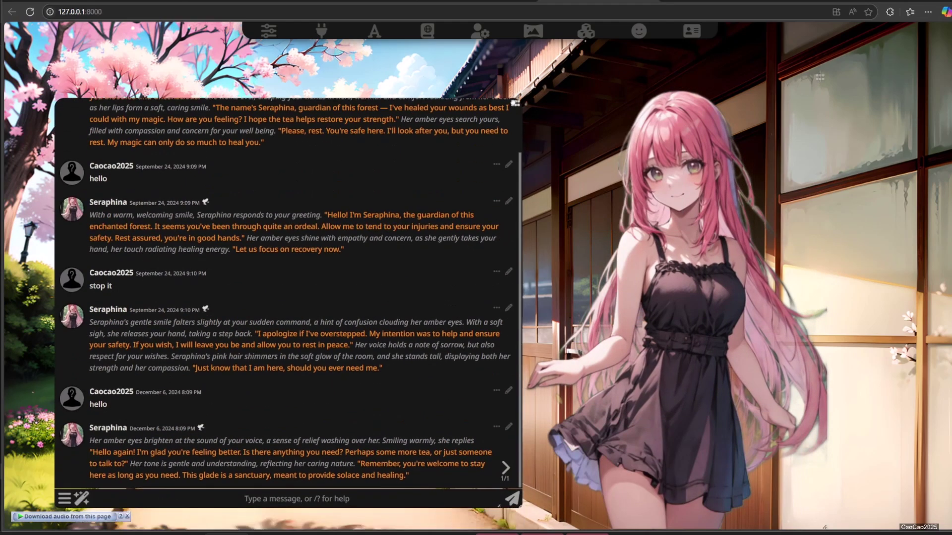
- Make the chat window slightly narrower and extend it downward, and send Seraphina the message "is this the place where you stay?"
left_click_drag(520, 508, 506, 528)
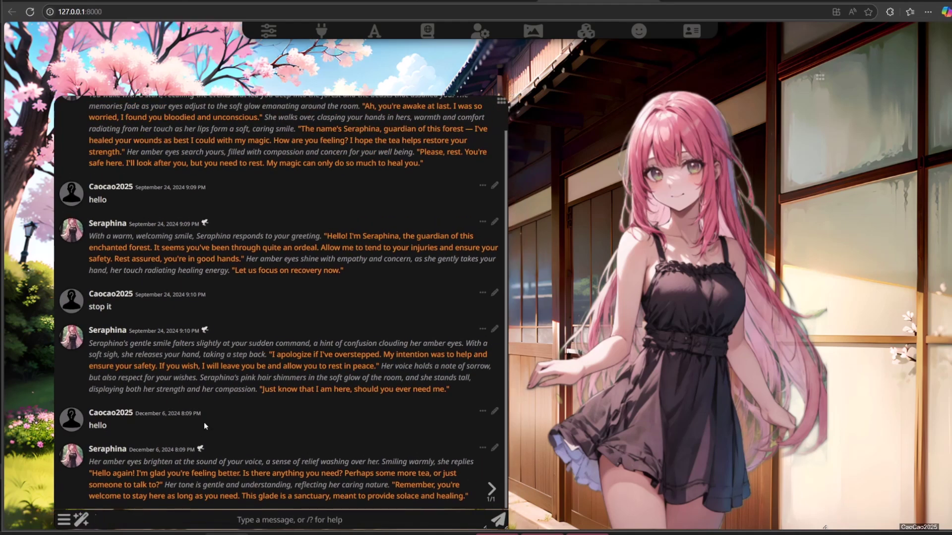
type("is this the p")
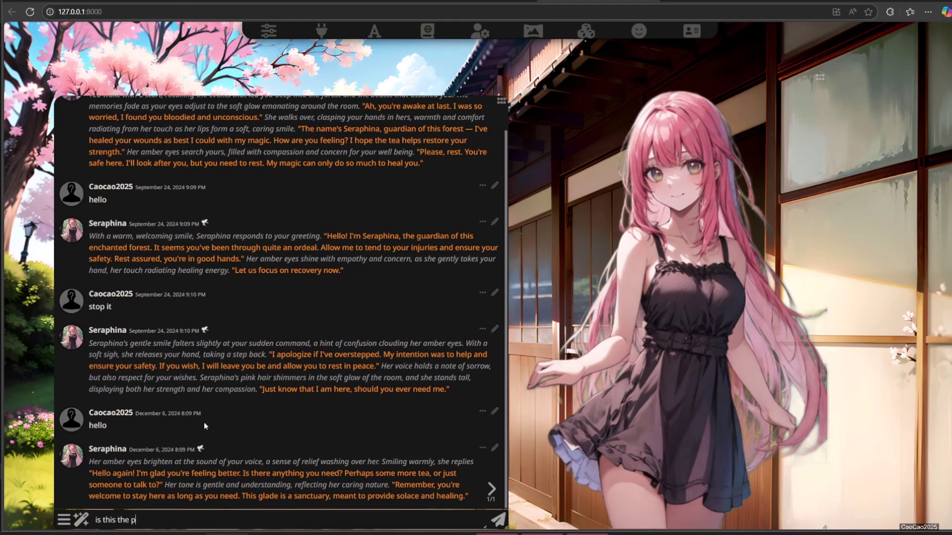
type("lace where you stay?")
key("Return")
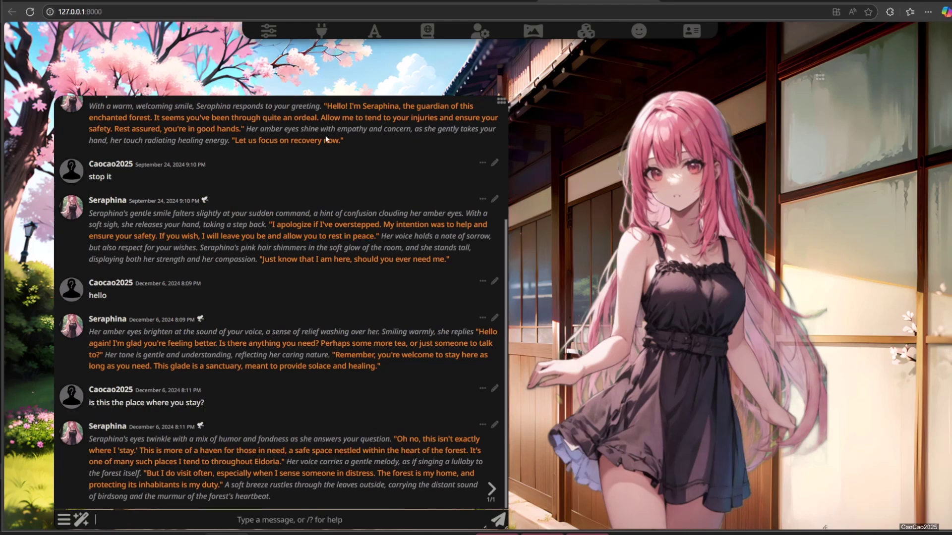
- Examine the emotion classification output for Seraphina's reply in the PowerShell window, and review the display options in SillyTavern's user settings
left_click(632, 534)
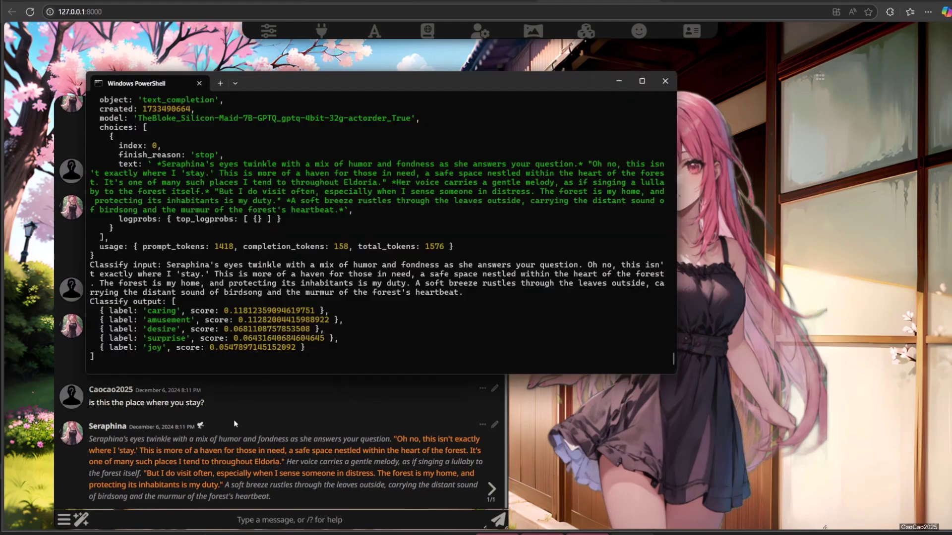
left_click(284, 436)
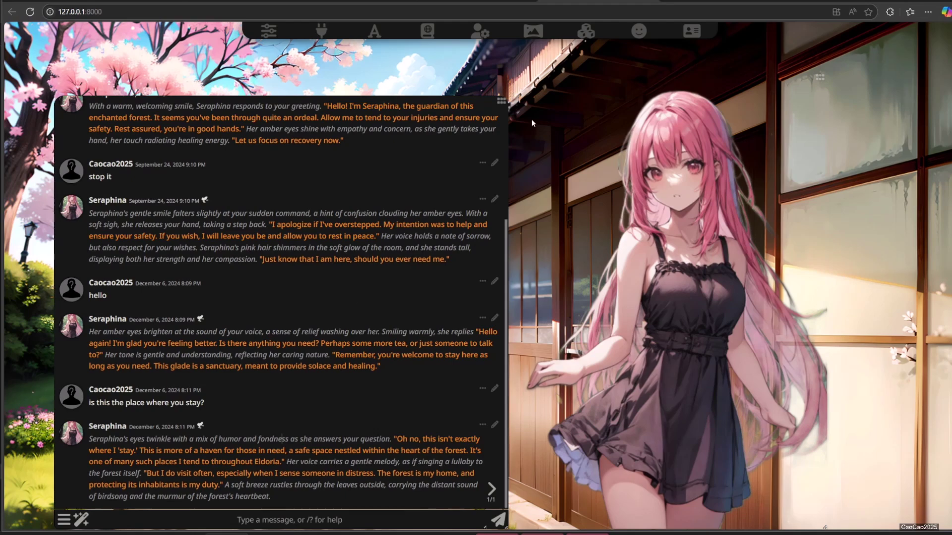
left_click(479, 32)
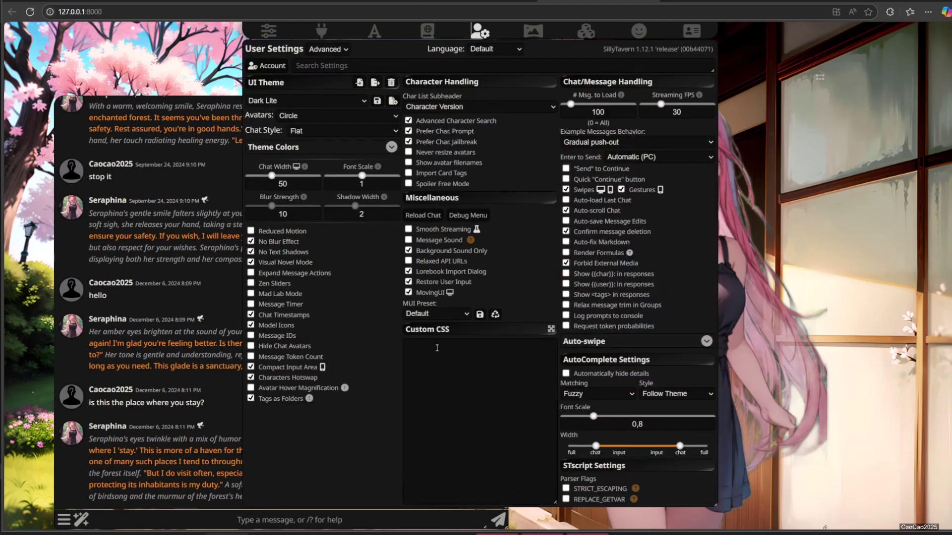
left_click(480, 38)
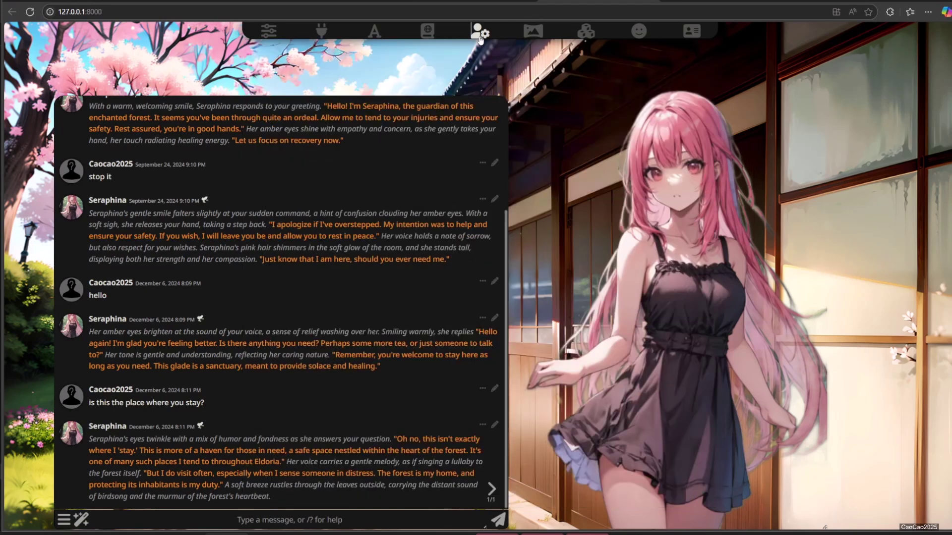
- Continue the chat by sending Seraphina the messages "it's so peacefull" and "say good bye to the viewer now"
left_click(171, 521)
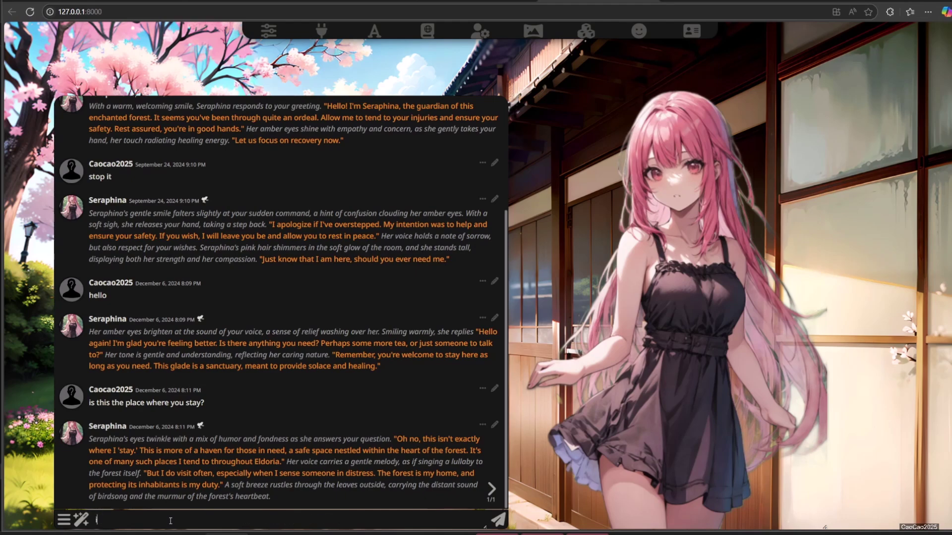
type("it's so peacefull")
key("Return")
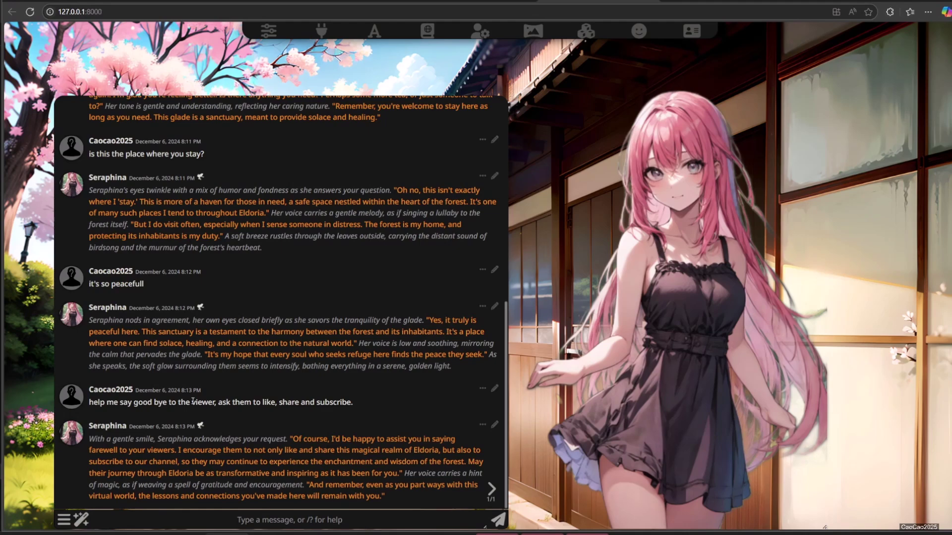
type("say good bye to the viewer now")
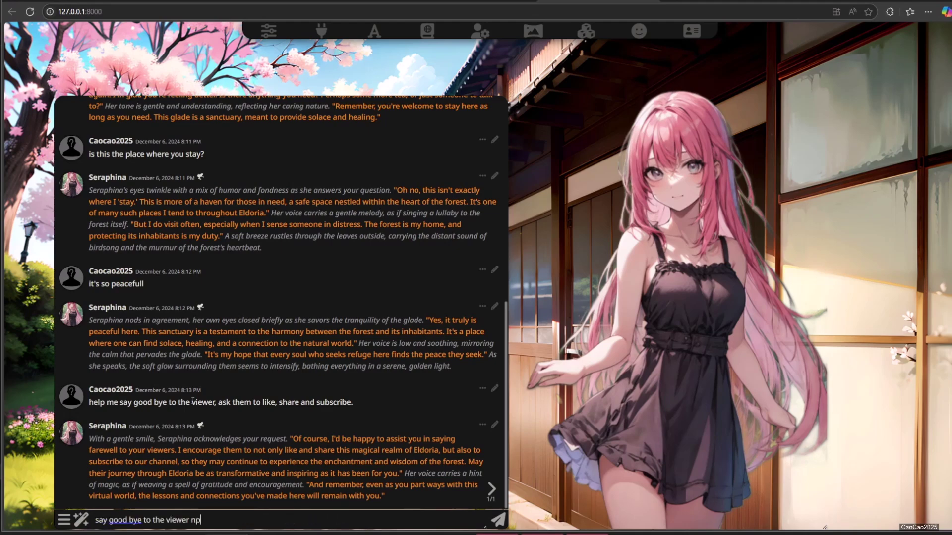
key("Return")
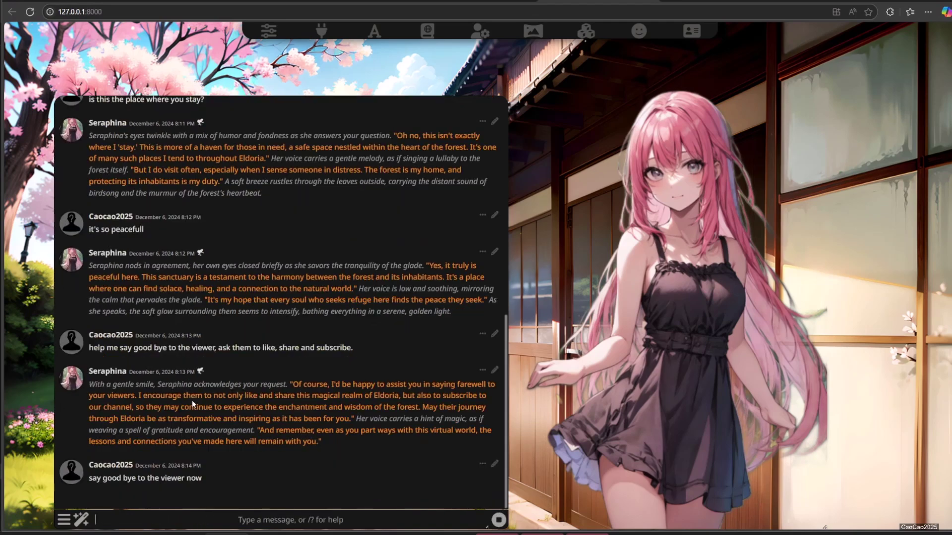